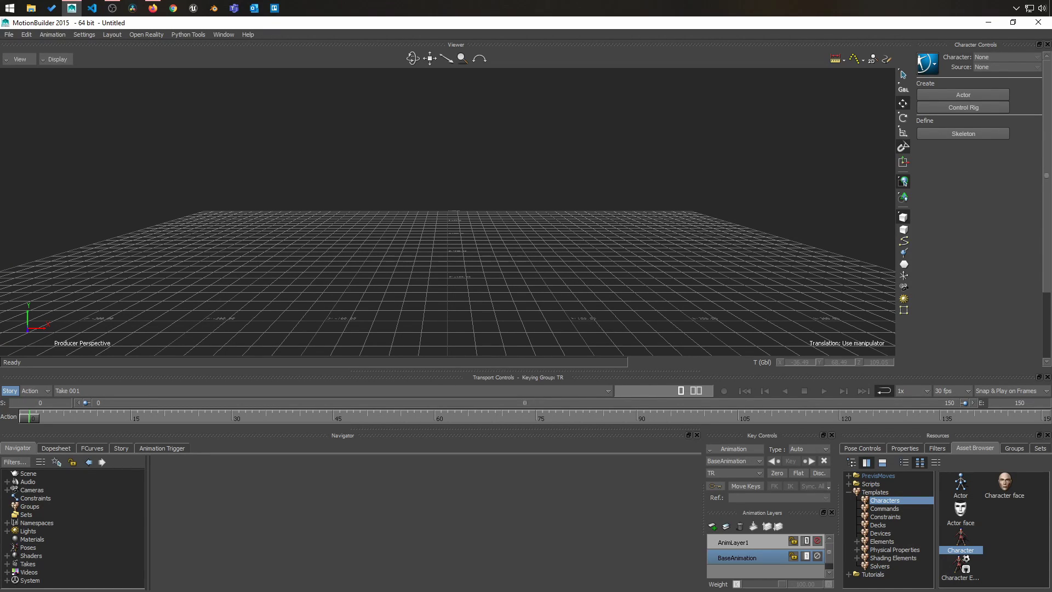
- Open the biped asset from the Tutorials folder in the viewer
{"action": "left_click", "coordinate": [872, 573]}
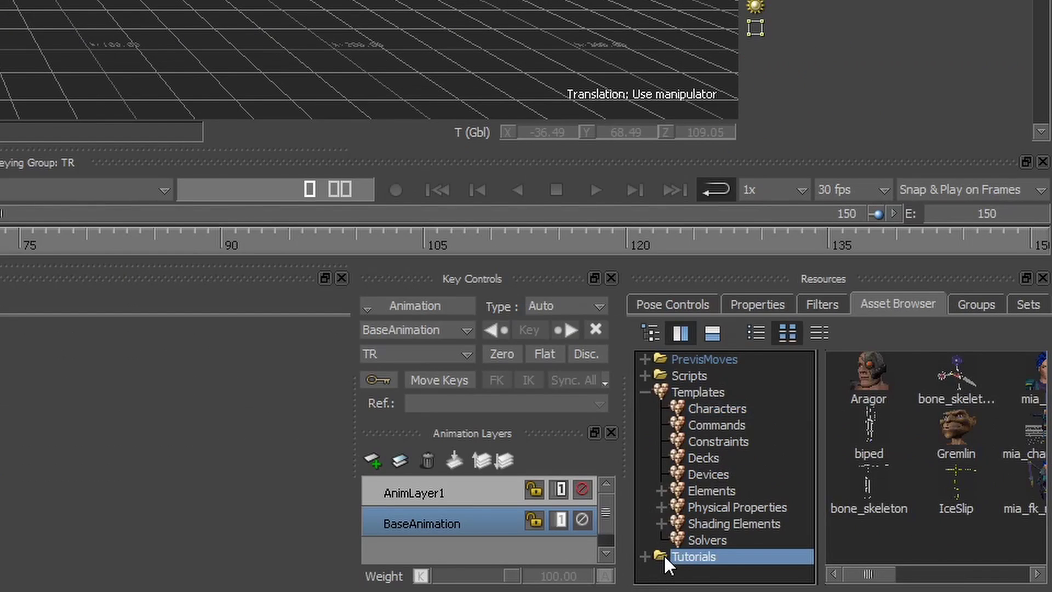
{"action": "left_click", "coordinate": [871, 428]}
{"action": "left_click_drag", "start_coordinate": [871, 435], "coordinate": [525, 284]}
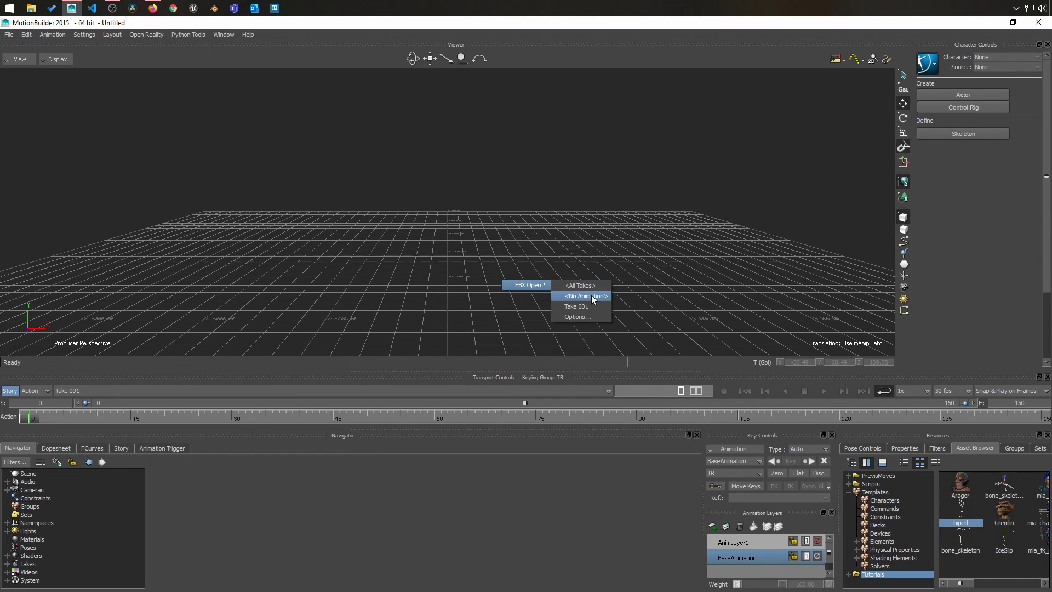
{"action": "left_click", "coordinate": [590, 295]}
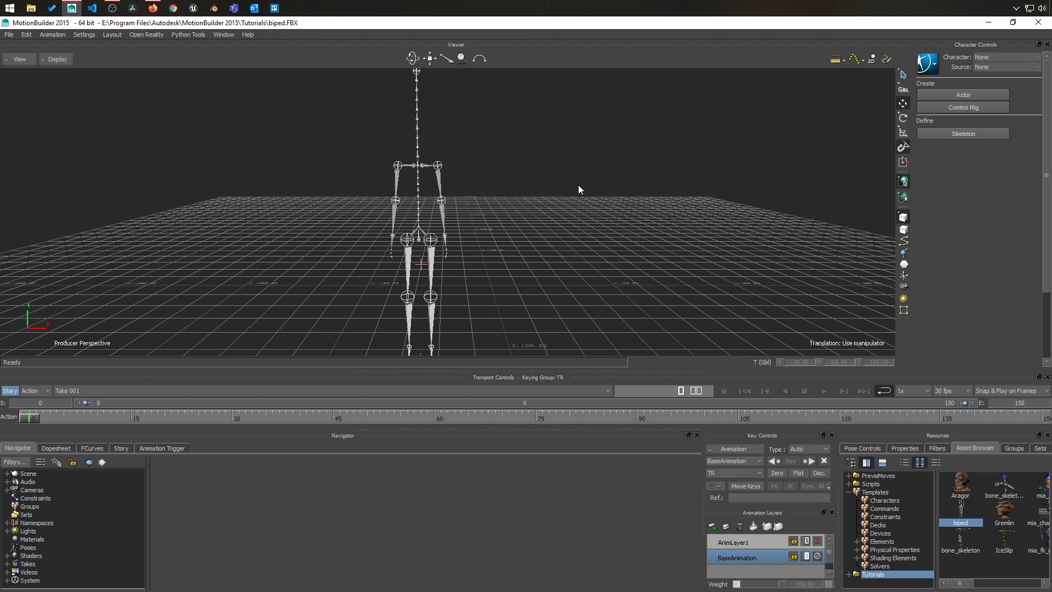
{"action": "left_click", "coordinate": [959, 542]}
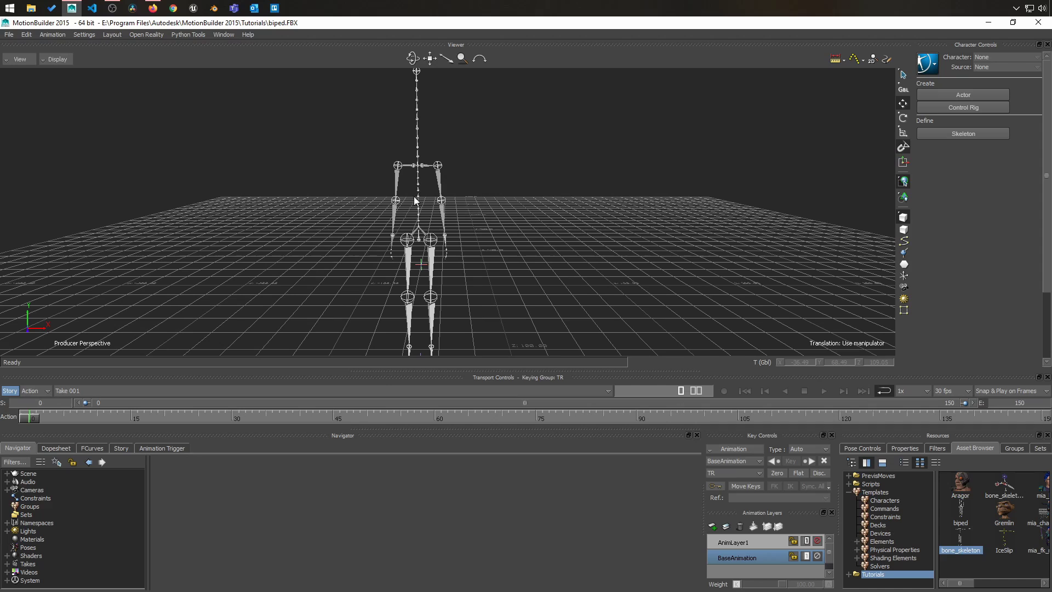
- Inspect the right upper arm bone, expand the scene hierarchy down to Bip01 Spine, and select Bip01 Pelvis
{"action": "left_click", "coordinate": [398, 182]}
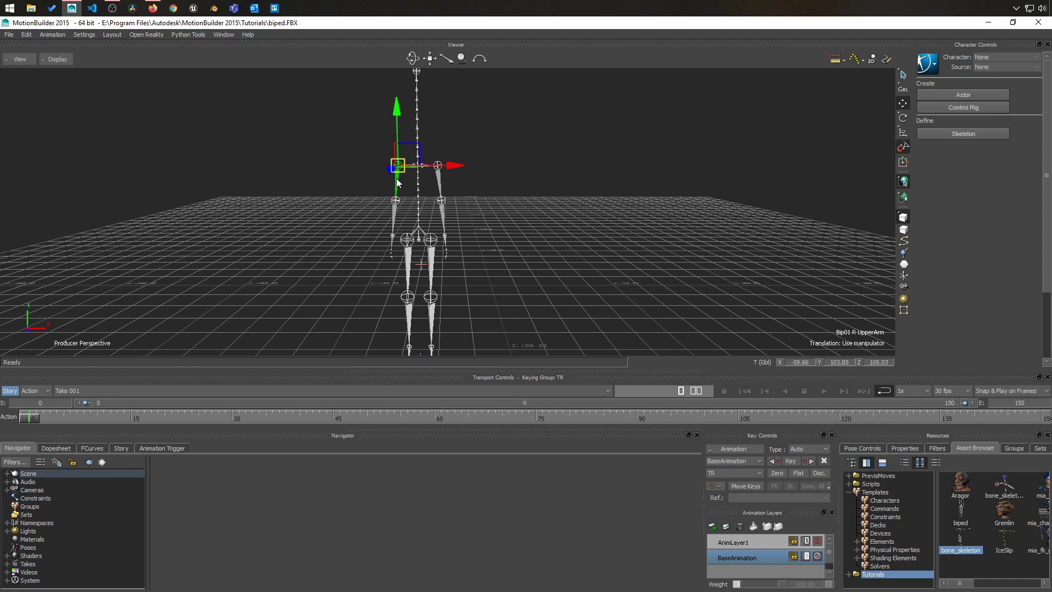
{"action": "left_click", "coordinate": [7, 473]}
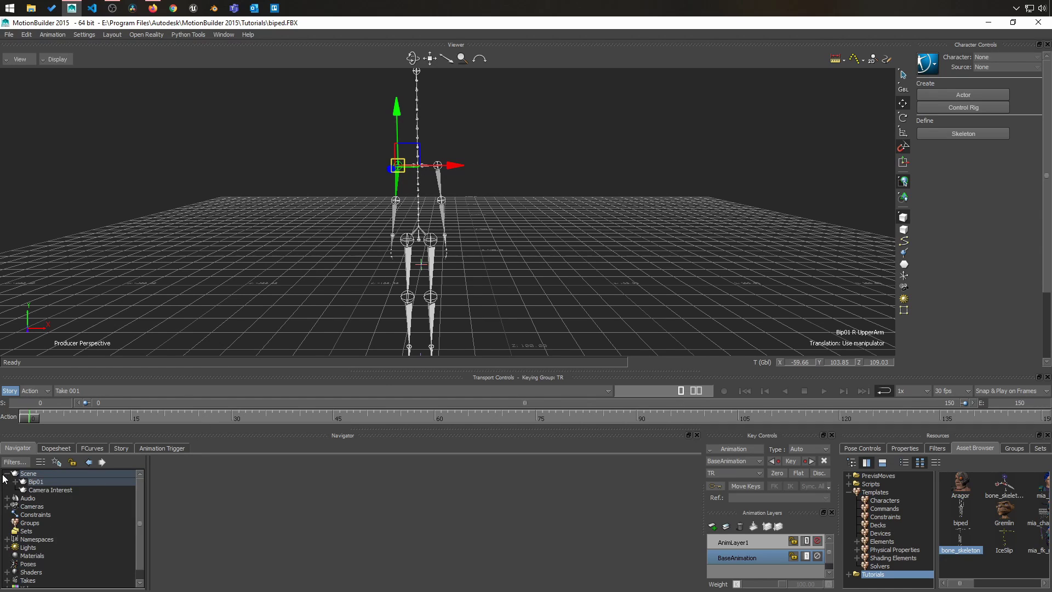
{"action": "left_click", "coordinate": [15, 482]}
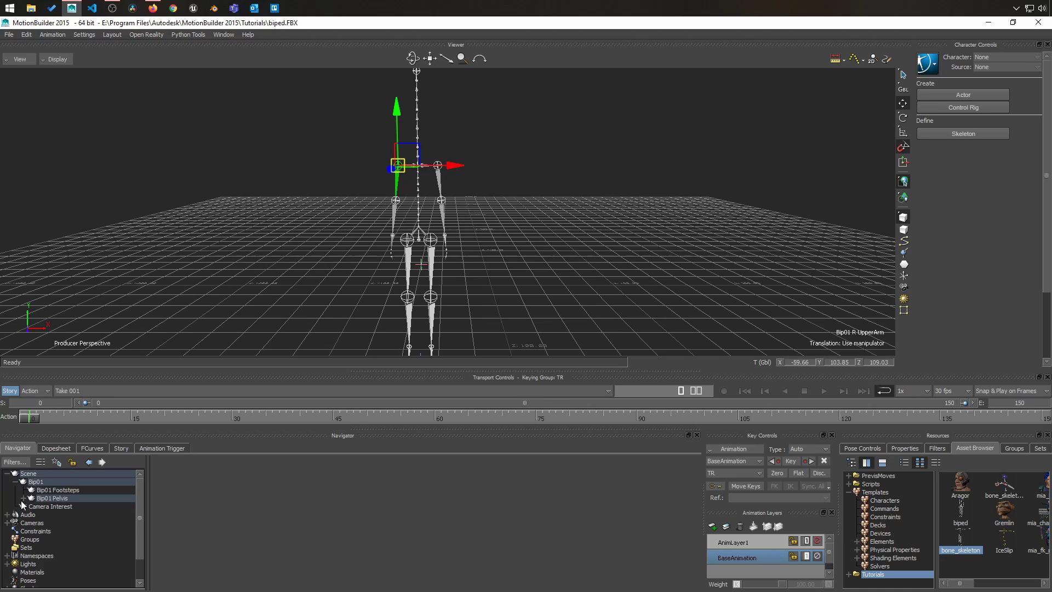
{"action": "left_click", "coordinate": [25, 498]}
{"action": "left_click", "coordinate": [32, 507]}
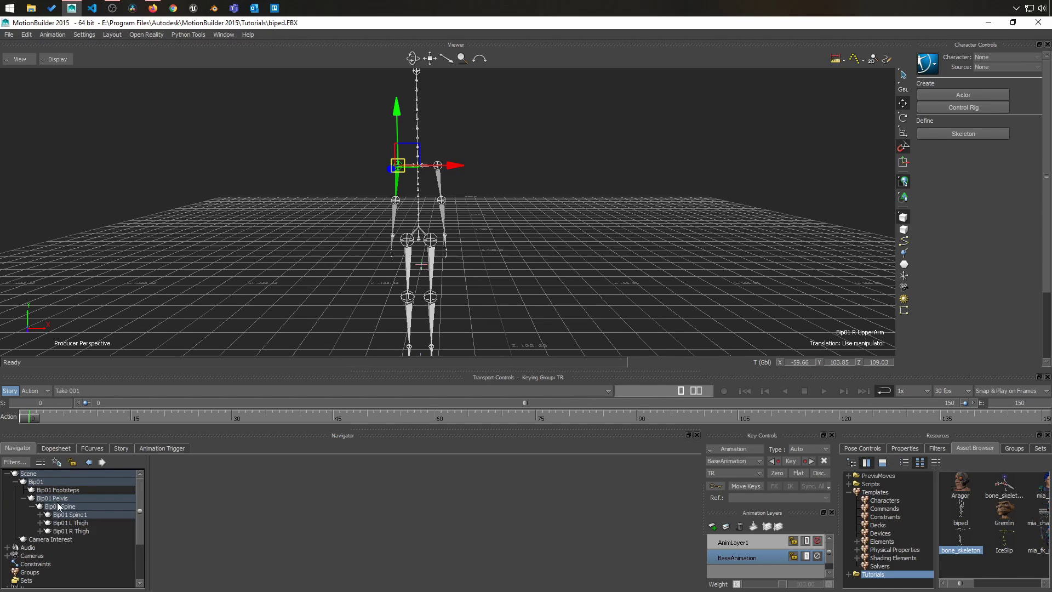
{"action": "left_click", "coordinate": [64, 499]}
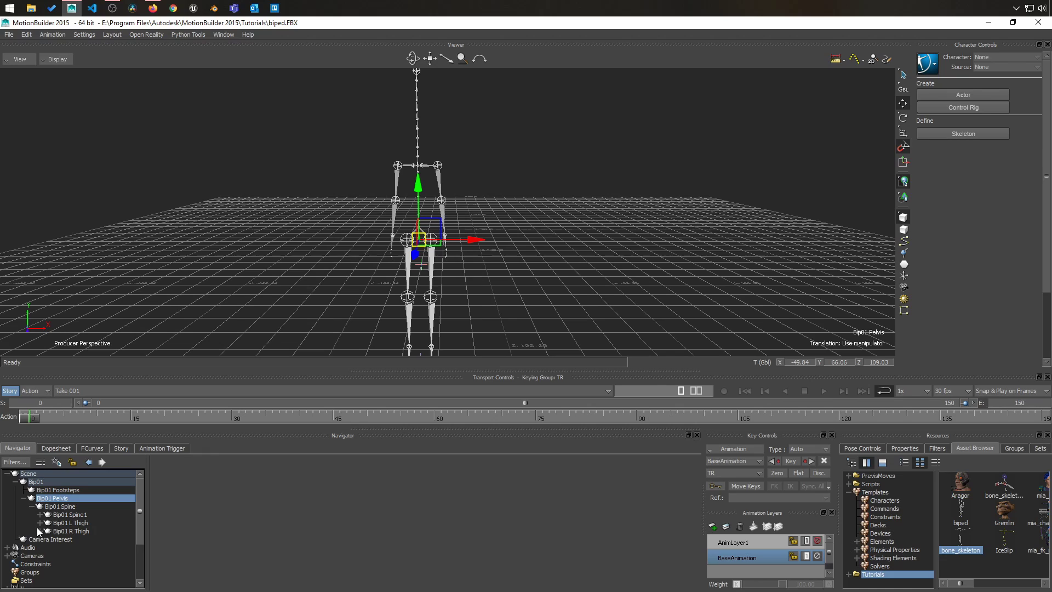
- Expand the left leg branch and inspect the Bip01 L Thigh, L Calf and L Foot bones
{"action": "left_click", "coordinate": [40, 522]}
{"action": "left_click", "coordinate": [49, 531]}
{"action": "left_click", "coordinate": [70, 523]}
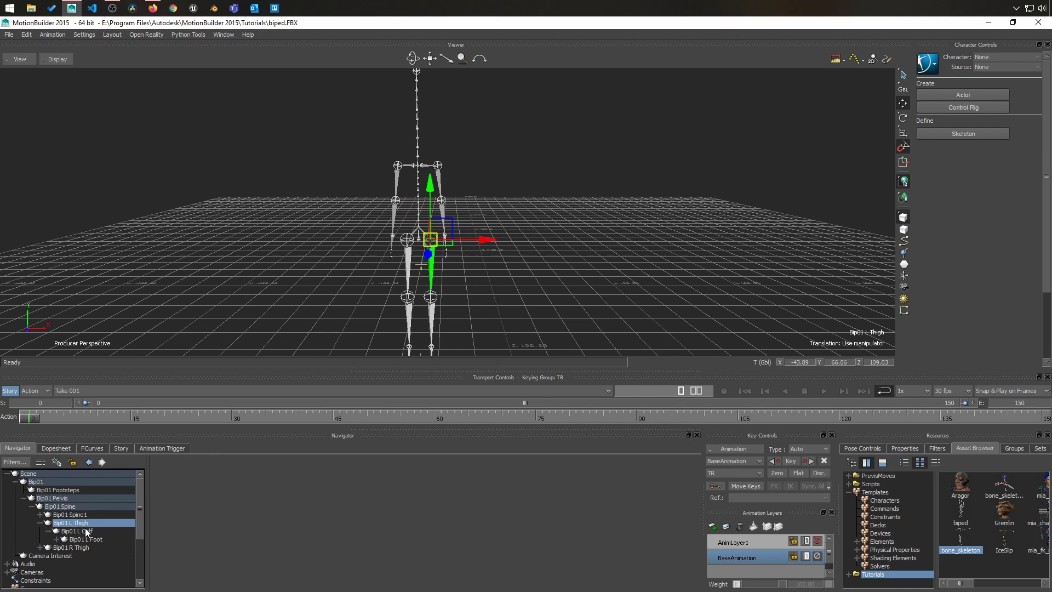
{"action": "left_click", "coordinate": [86, 530]}
{"action": "left_click", "coordinate": [69, 539]}
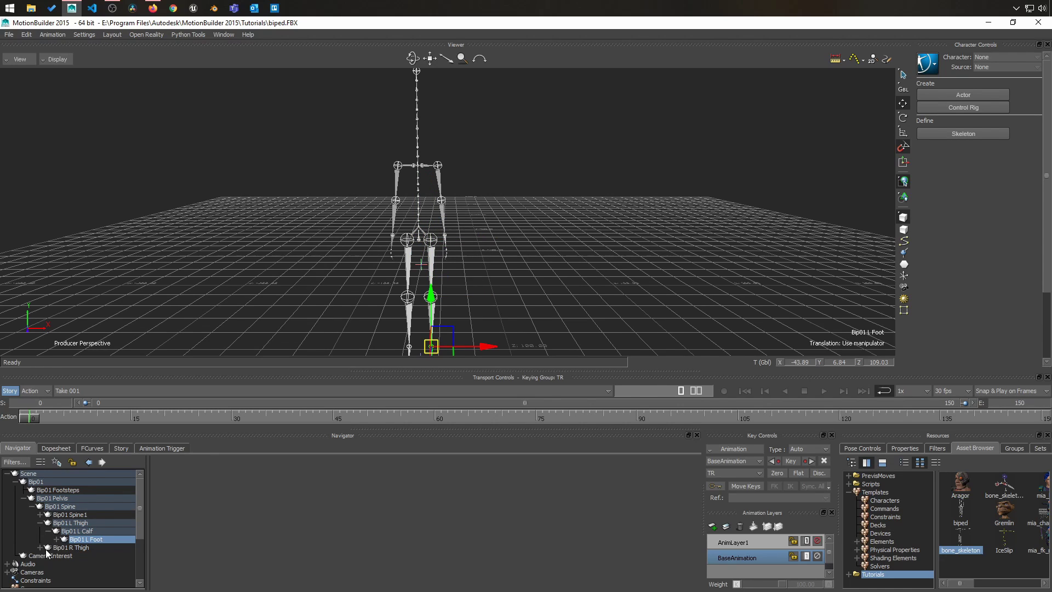
- Expand the right thigh and the spine chain up to Bip01 Neck, and widen the scene tree to read the bone names
{"action": "left_click", "coordinate": [40, 547]}
{"action": "left_click", "coordinate": [40, 514]}
{"action": "scroll", "coordinate": [133, 525], "scroll_direction": "down", "scroll_amount": 2}
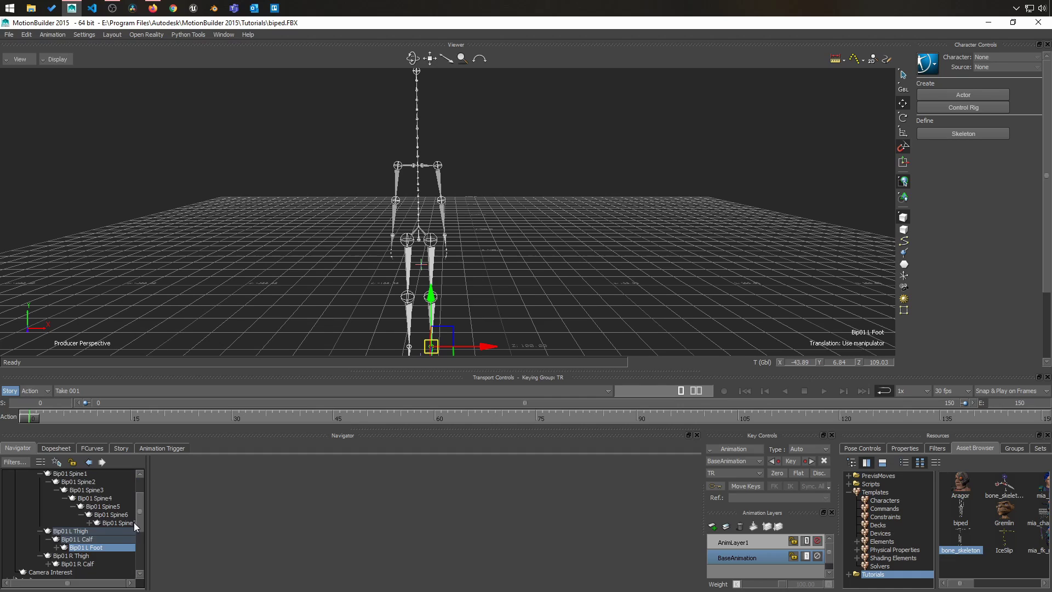
{"action": "left_click", "coordinate": [89, 523]}
{"action": "left_click", "coordinate": [97, 531]}
{"action": "left_click", "coordinate": [106, 539]}
{"action": "left_click", "coordinate": [114, 547]}
{"action": "scroll", "coordinate": [140, 563], "scroll_direction": "down", "scroll_amount": 3}
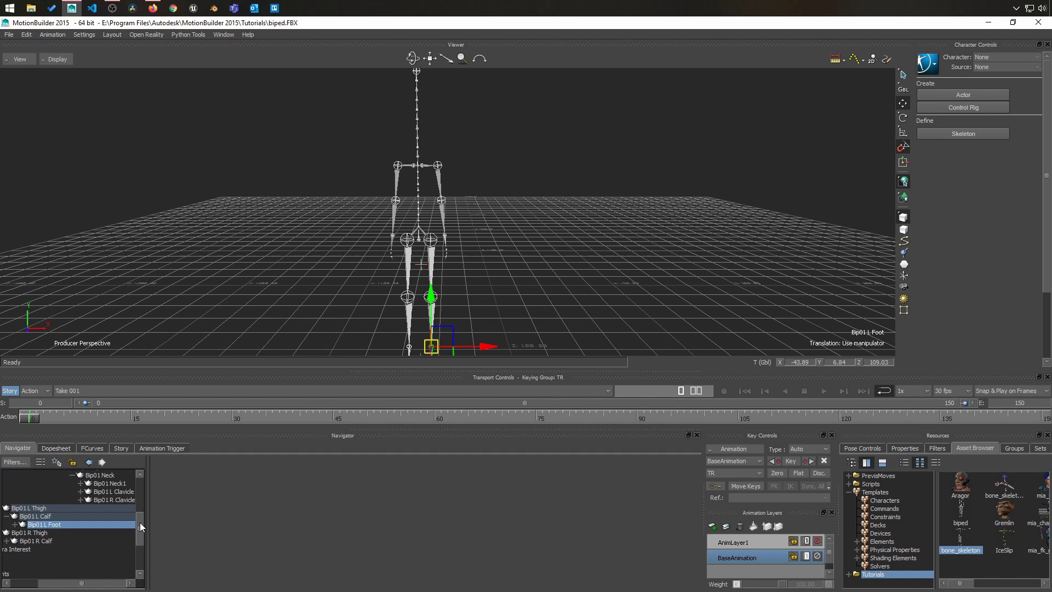
{"action": "left_click_drag", "start_coordinate": [140, 522], "coordinate": [179, 523]}
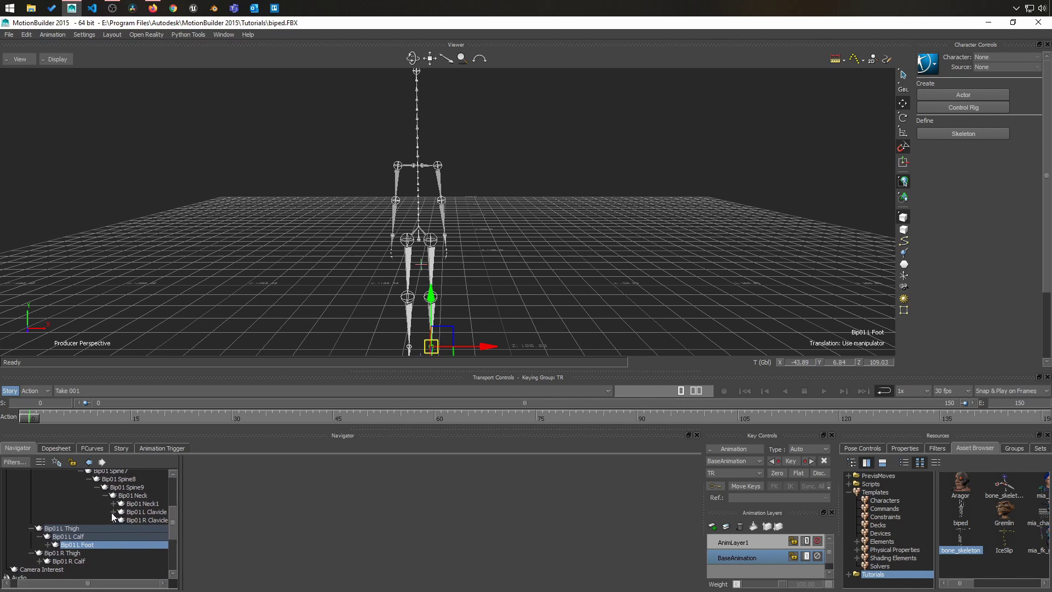
- Expand the left arm branch from Bip01 L Clavicle and select the Bip01 L Hand bone
{"action": "left_click", "coordinate": [113, 512]}
{"action": "left_click", "coordinate": [122, 520]}
{"action": "left_click", "coordinate": [130, 528]}
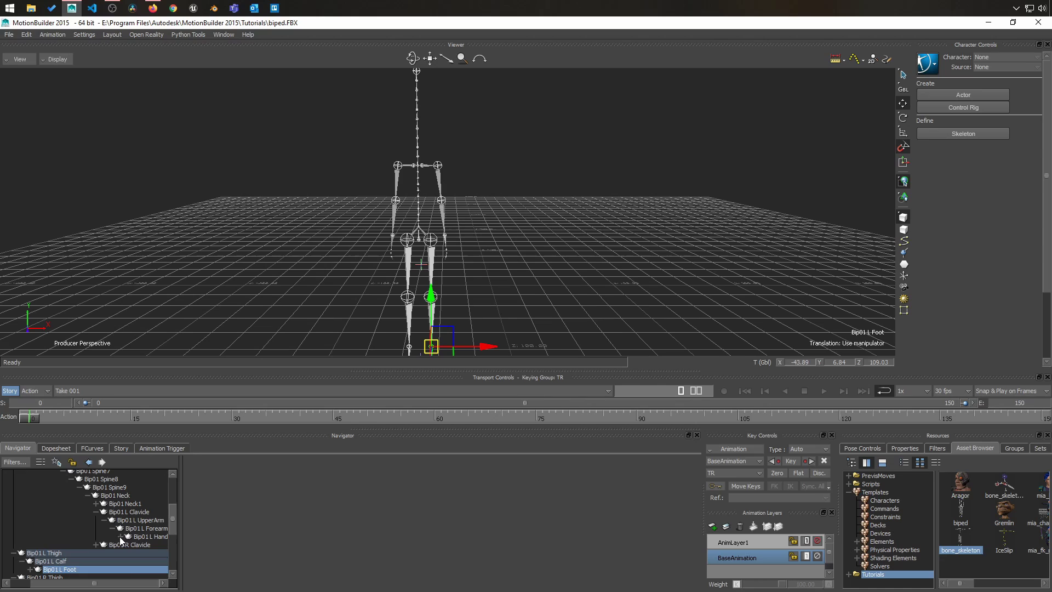
{"action": "left_click", "coordinate": [156, 537]}
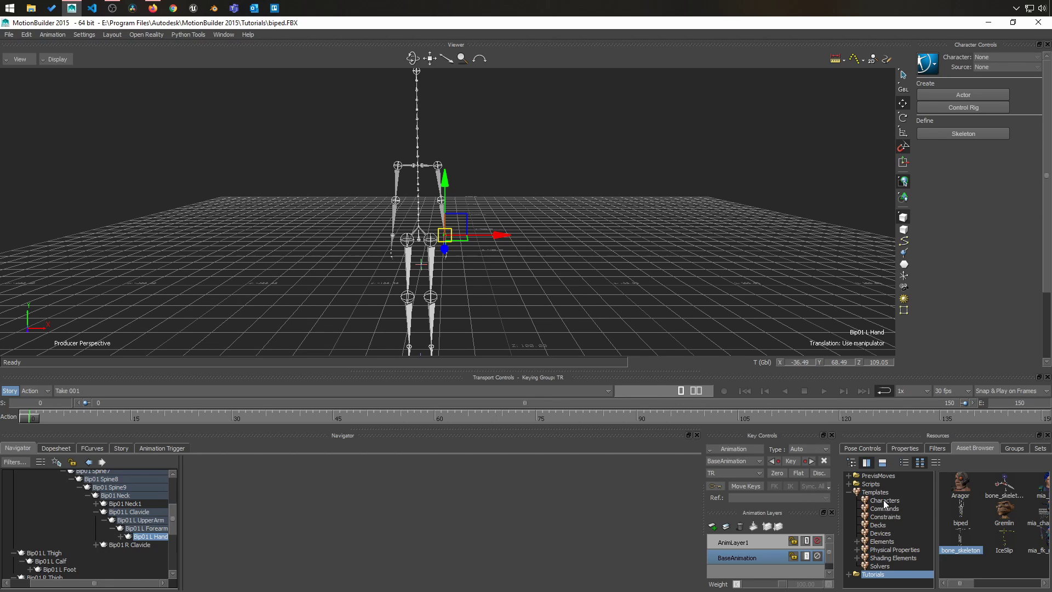
- Apply the Character template to the left upper arm bone, try to characterize the skeleton, and dismiss the resulting dialogs
{"action": "left_click", "coordinate": [885, 500]}
{"action": "left_click", "coordinate": [965, 545]}
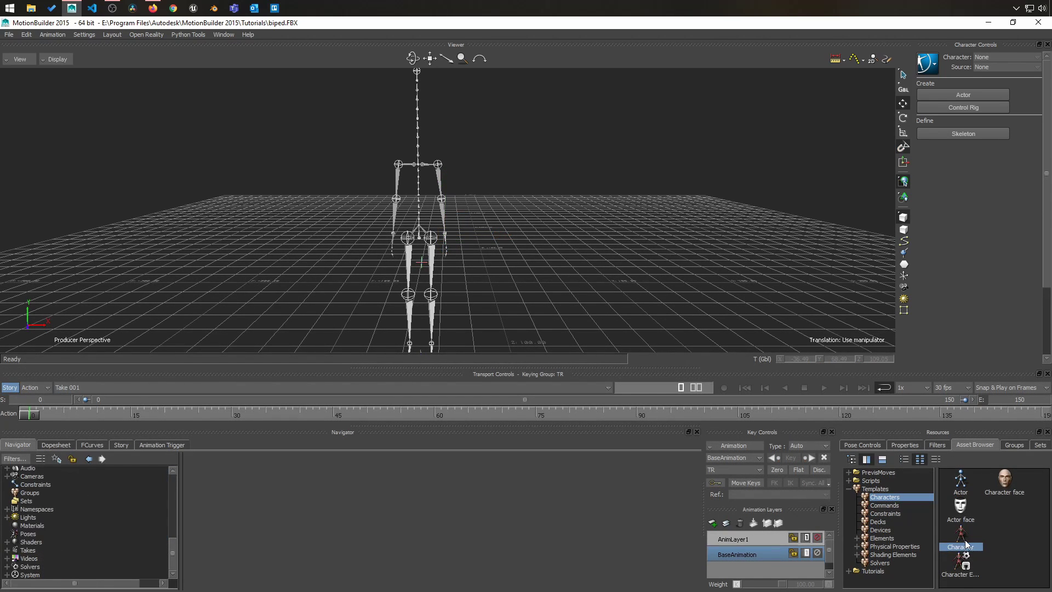
{"action": "left_click", "coordinate": [439, 176]}
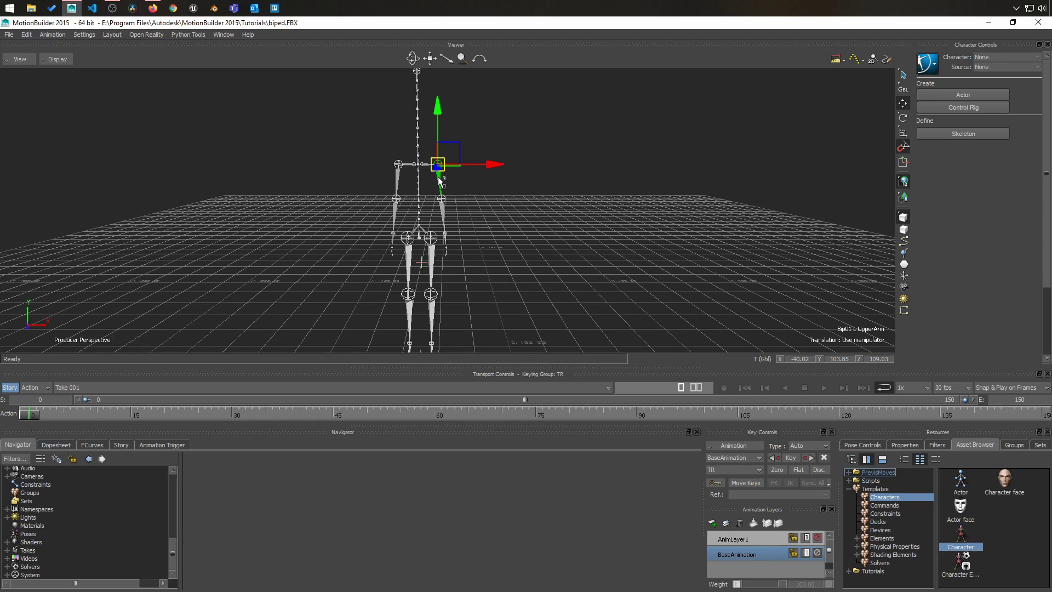
{"action": "left_click_drag", "start_coordinate": [438, 176], "coordinate": [439, 175]}
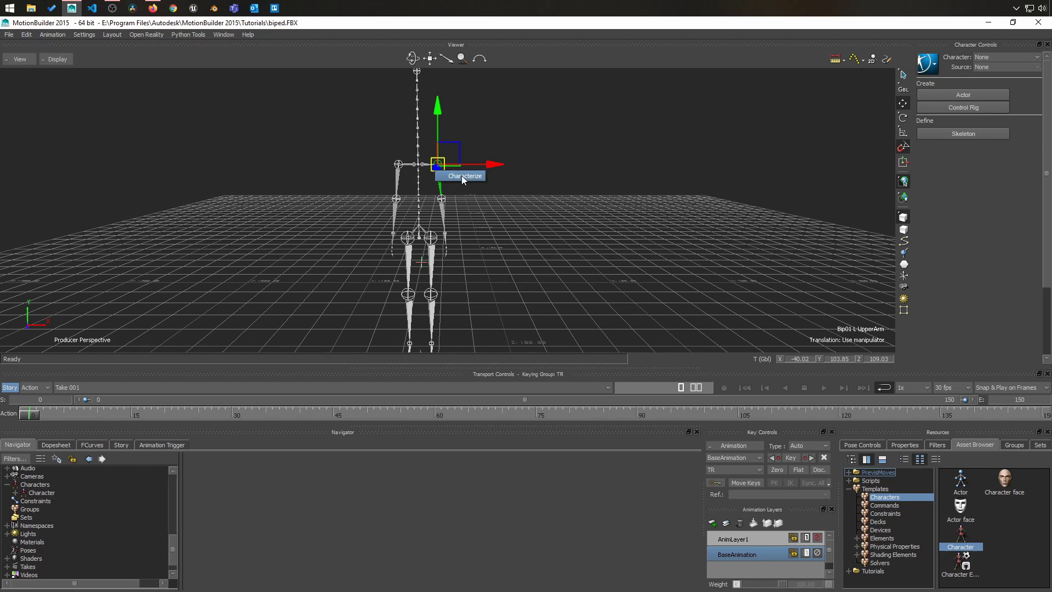
{"action": "left_click", "coordinate": [461, 176]}
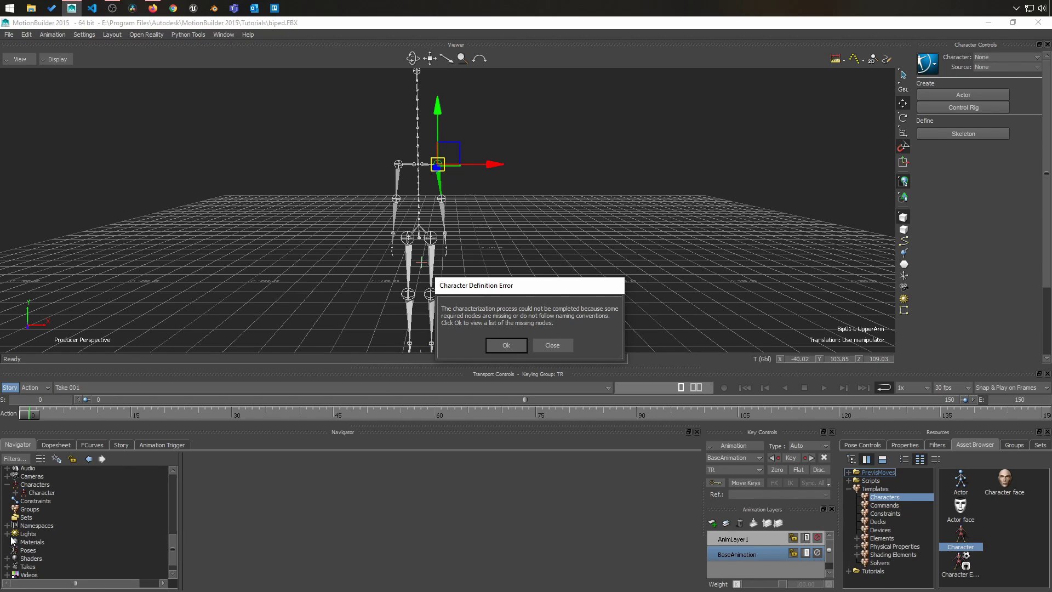
{"action": "left_click", "coordinate": [504, 345]}
{"action": "left_click", "coordinate": [533, 413]}
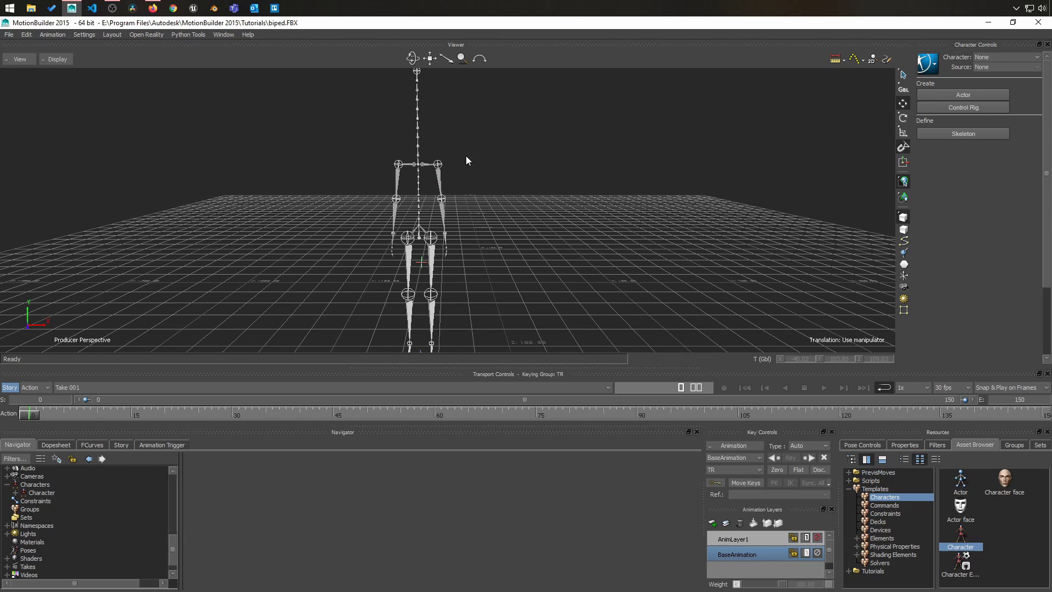
- Open the new character's definition and enlarge the Navigator area to show more of the mapping list
{"action": "double_click", "coordinate": [34, 492]}
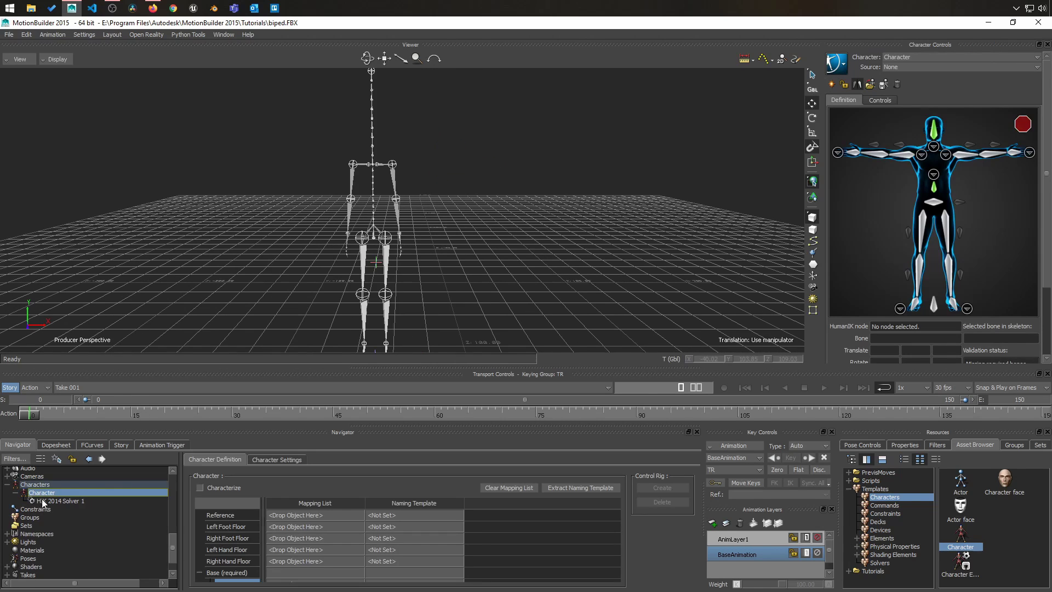
{"action": "scroll", "coordinate": [292, 536], "scroll_direction": "down", "scroll_amount": 2}
{"action": "left_click_drag", "start_coordinate": [429, 370], "coordinate": [427, 303]}
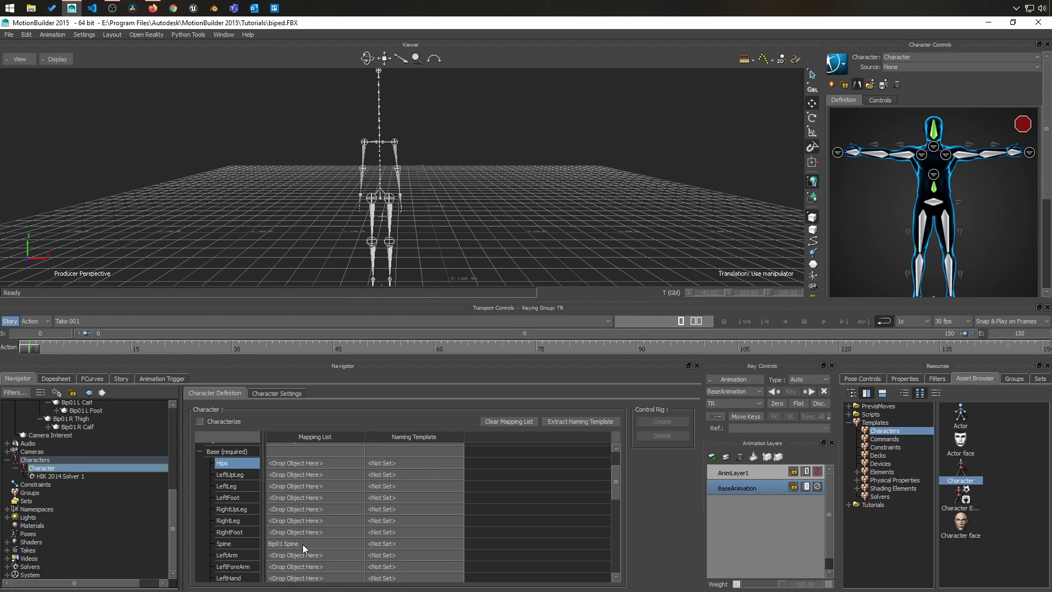
- Examine the bone assignments in the mapping list's Base, Auxiliary, Spine and Neck groups and compare them with the skeleton's neck
{"action": "left_click", "coordinate": [238, 545]}
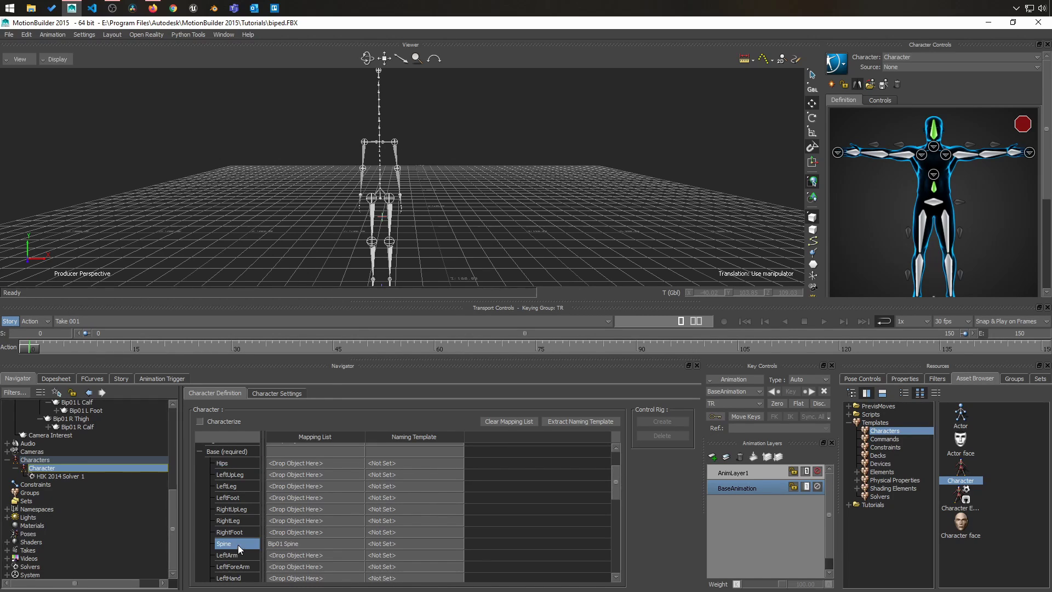
{"action": "left_click", "coordinate": [293, 544]}
{"action": "scroll", "coordinate": [244, 546], "scroll_direction": "down", "scroll_amount": 10}
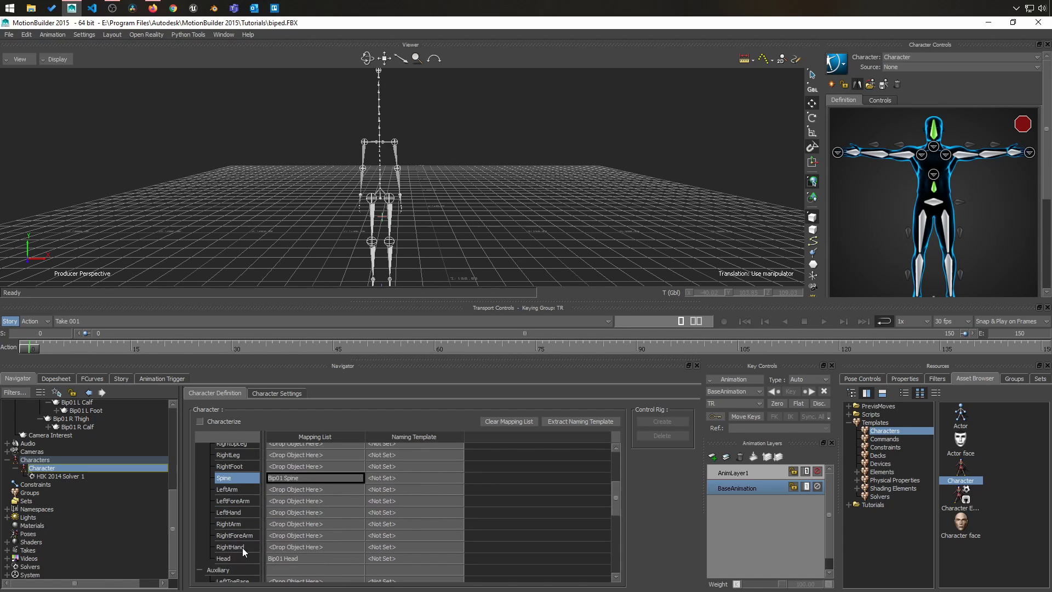
{"action": "scroll", "coordinate": [217, 545], "scroll_direction": "up", "scroll_amount": 3}
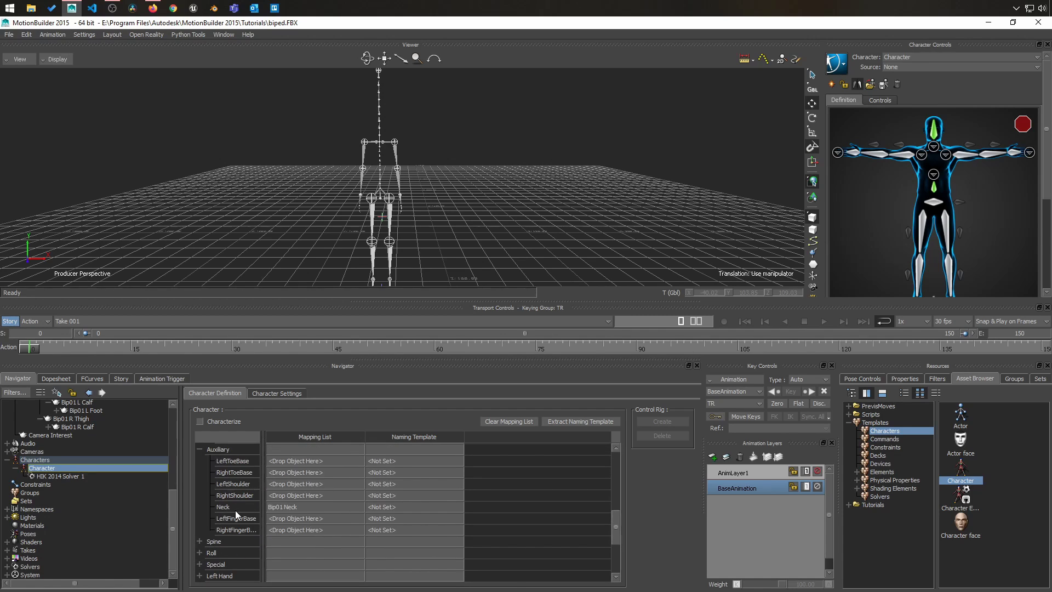
{"action": "scroll", "coordinate": [229, 514], "scroll_direction": "down", "scroll_amount": 1}
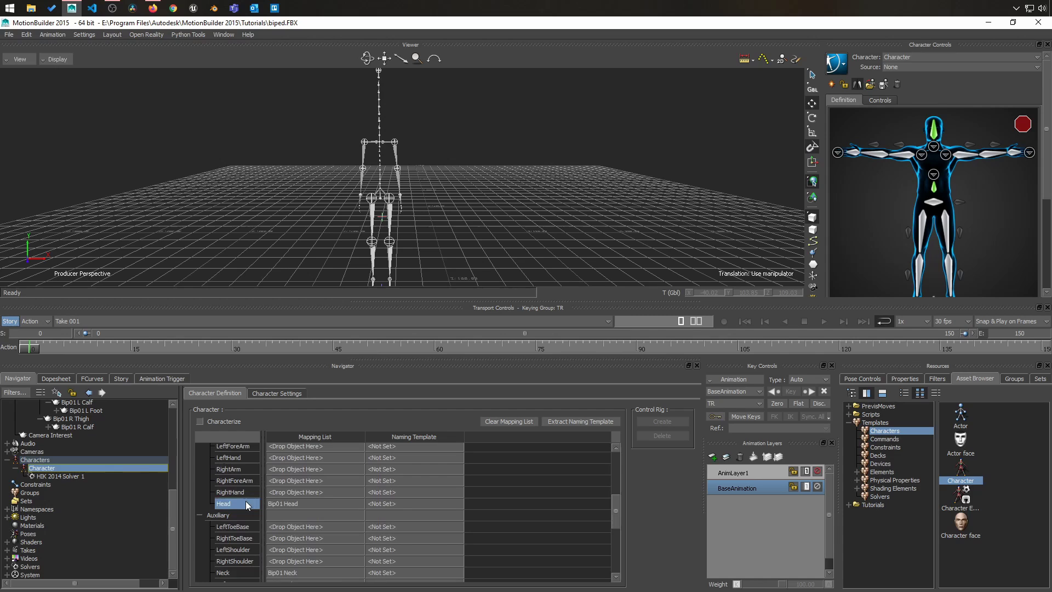
{"action": "scroll", "coordinate": [245, 500], "scroll_direction": "down", "scroll_amount": 4}
{"action": "left_click", "coordinate": [200, 486]}
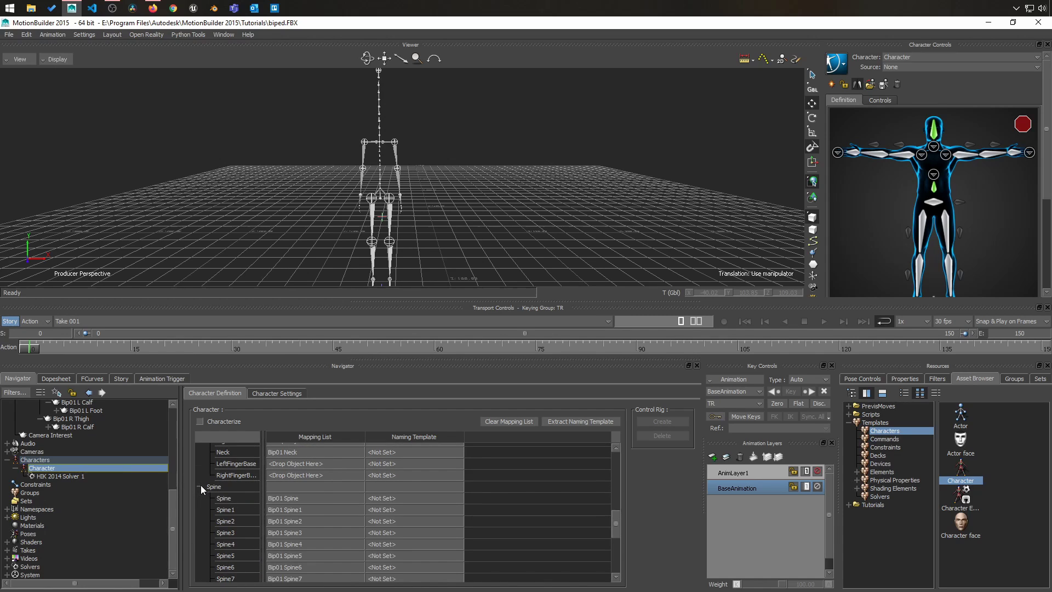
{"action": "scroll", "coordinate": [223, 497], "scroll_direction": "down", "scroll_amount": 15}
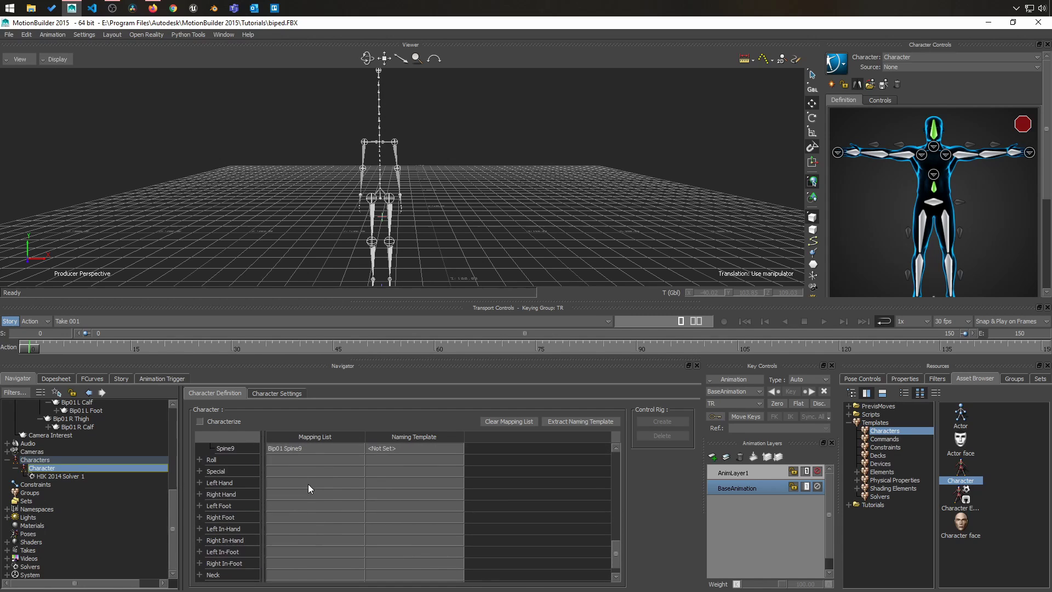
{"action": "left_click", "coordinate": [200, 553]}
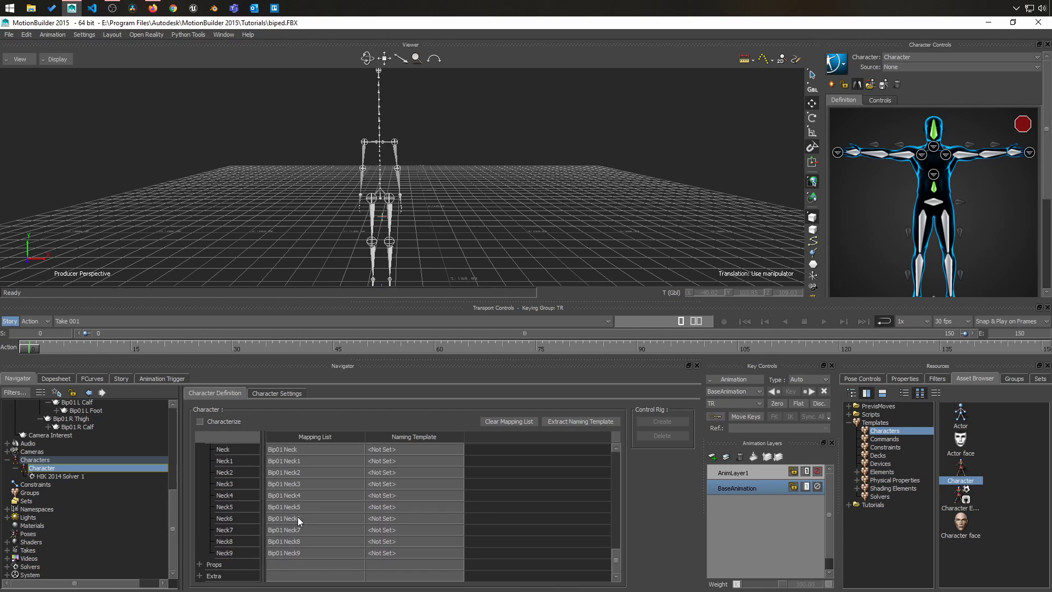
{"action": "left_click_drag", "start_coordinate": [369, 93], "coordinate": [462, 167], "text": "shift"}
{"action": "left_click", "coordinate": [556, 193]}
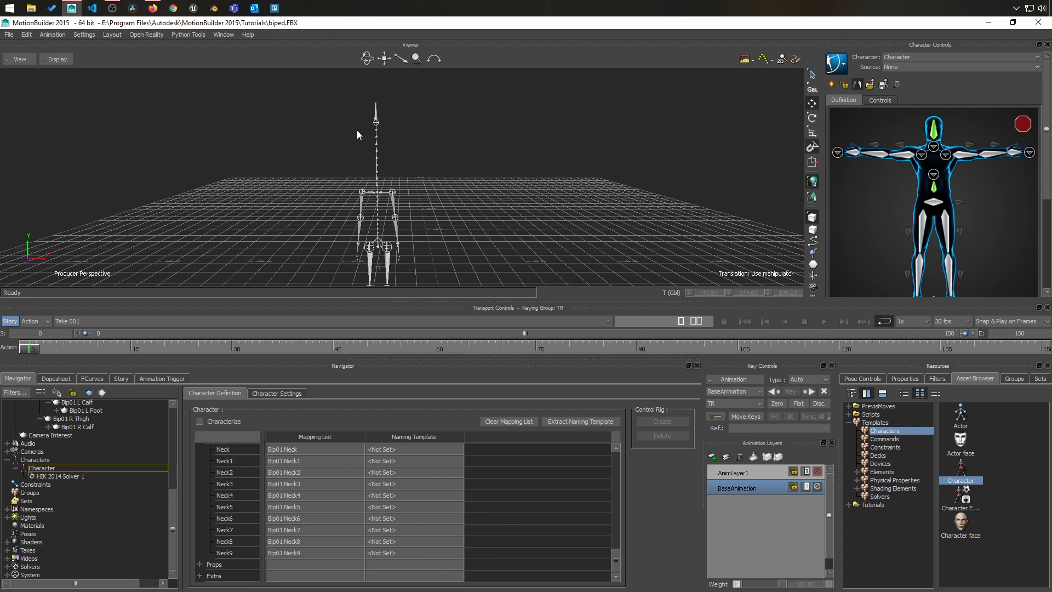
- Collapse the spine branch in the scene tree and map Bip01 Pelvis to the Hips slot under Base (required)
{"action": "scroll", "coordinate": [235, 526], "scroll_direction": "up", "scroll_amount": 10}
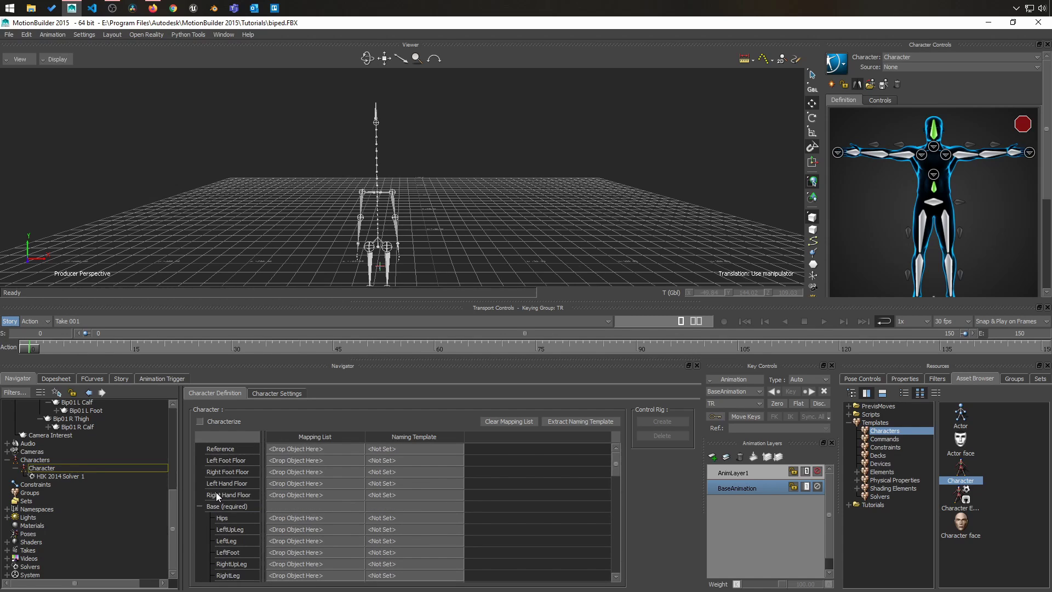
{"action": "left_click", "coordinate": [237, 507]}
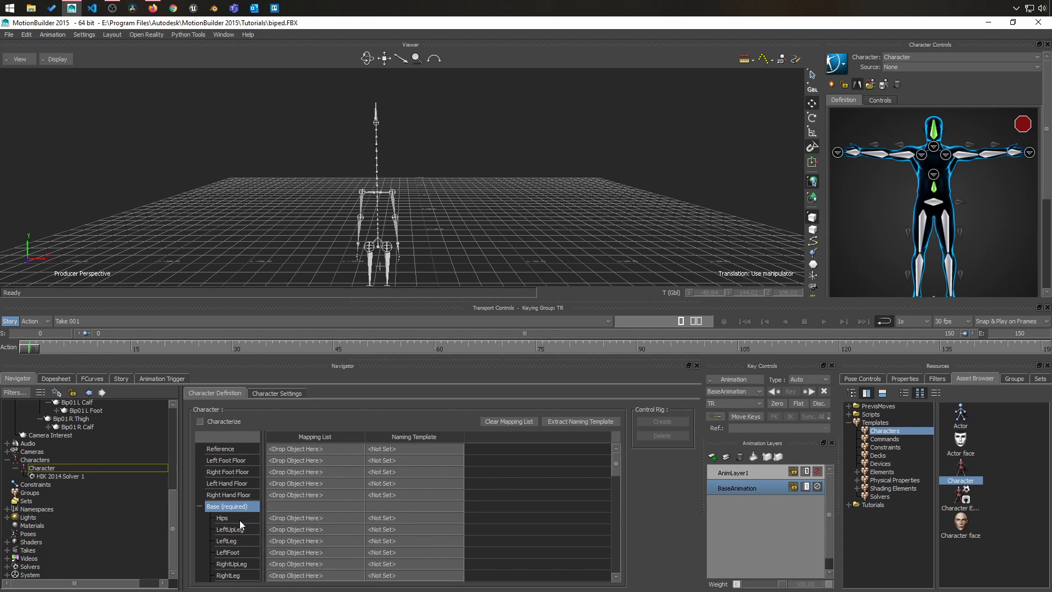
{"action": "left_click_drag", "start_coordinate": [173, 527], "coordinate": [179, 450]}
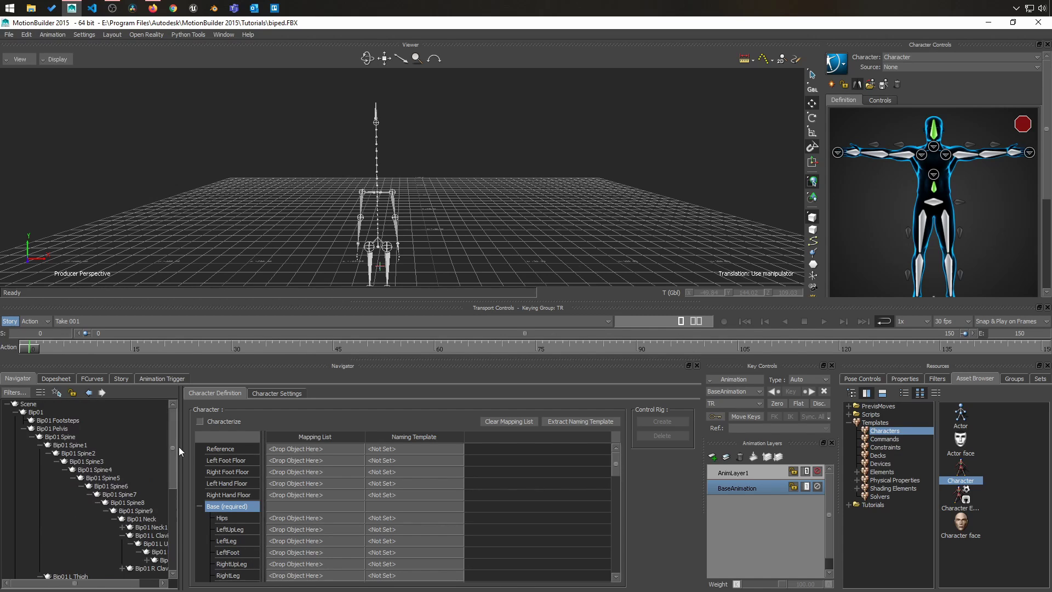
{"action": "left_click", "coordinate": [32, 437]}
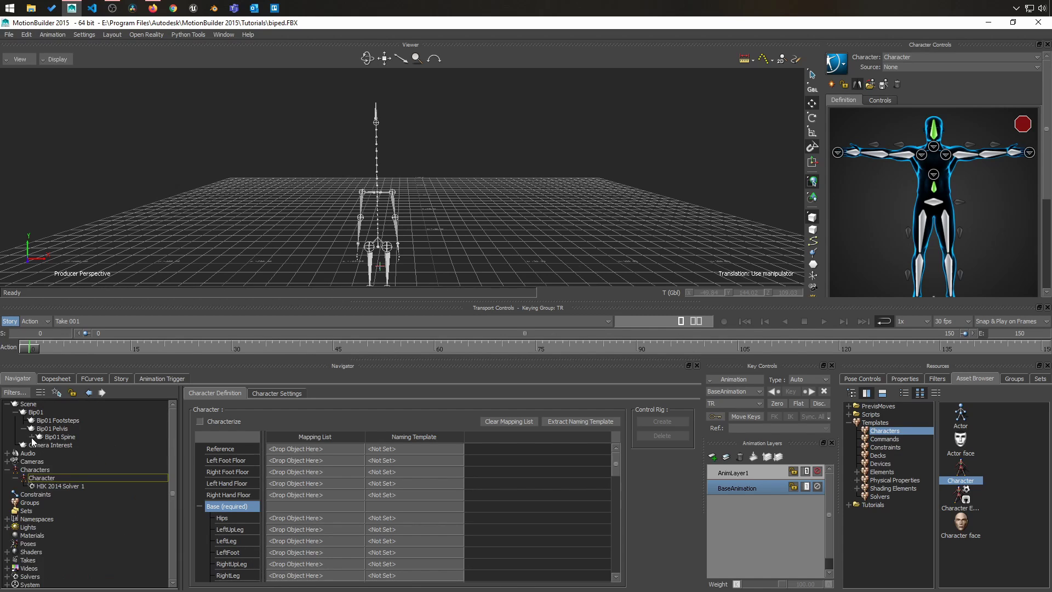
{"action": "left_click", "coordinate": [62, 431]}
{"action": "left_click_drag", "start_coordinate": [61, 431], "coordinate": [322, 520]}
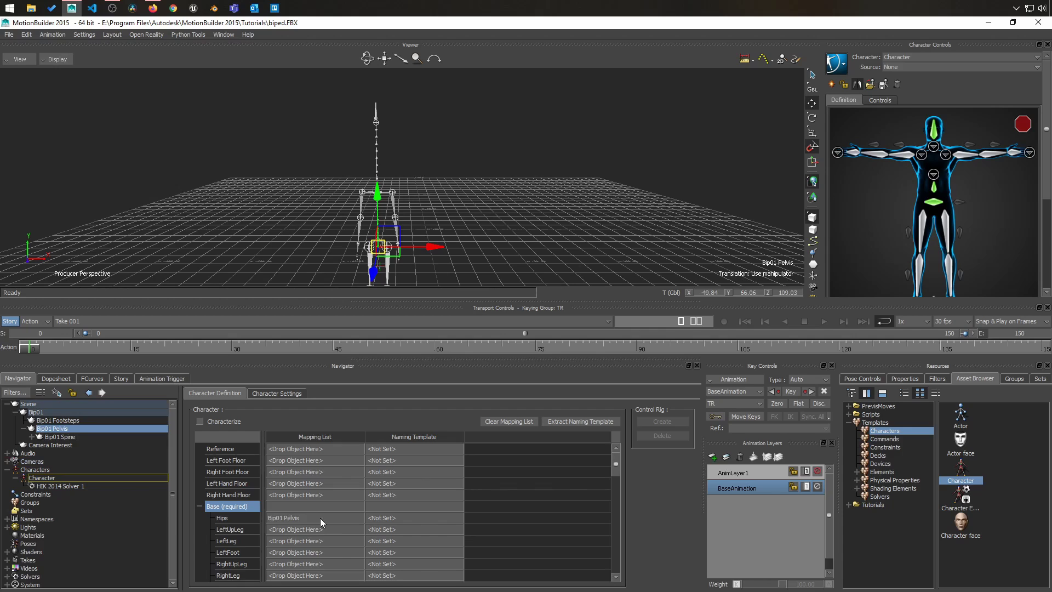
- Map Bip01 L Thigh, L Calf and L Foot to the LeftUpLeg, LeftLeg and LeftFoot slots
{"action": "left_click", "coordinate": [39, 437]}
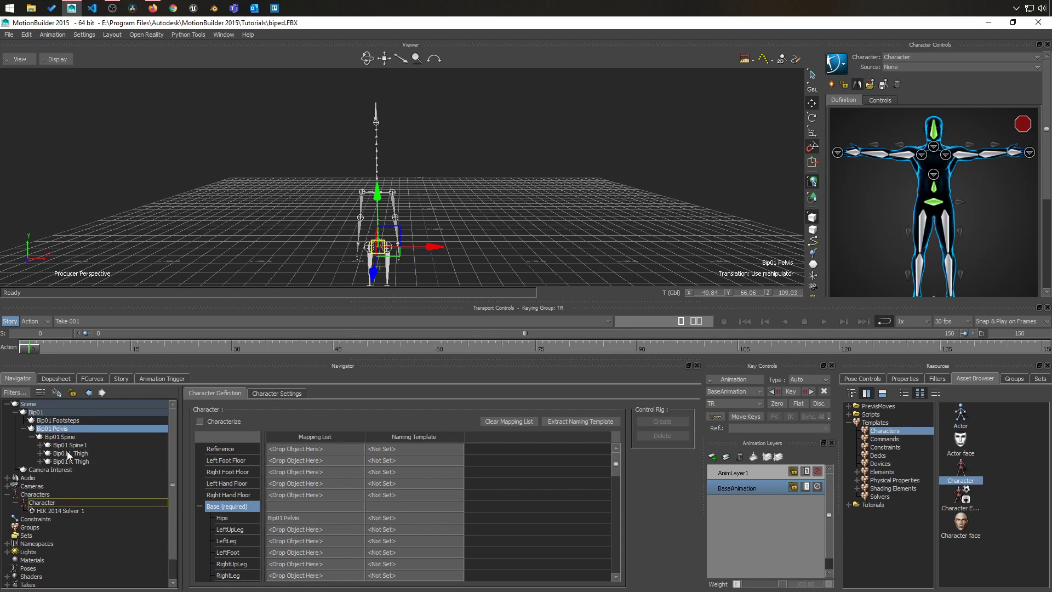
{"action": "double_click", "coordinate": [70, 454]}
{"action": "left_click", "coordinate": [48, 461]}
{"action": "left_click_drag", "start_coordinate": [70, 453], "coordinate": [303, 545]}
{"action": "left_click_drag", "start_coordinate": [90, 471], "coordinate": [303, 561]}
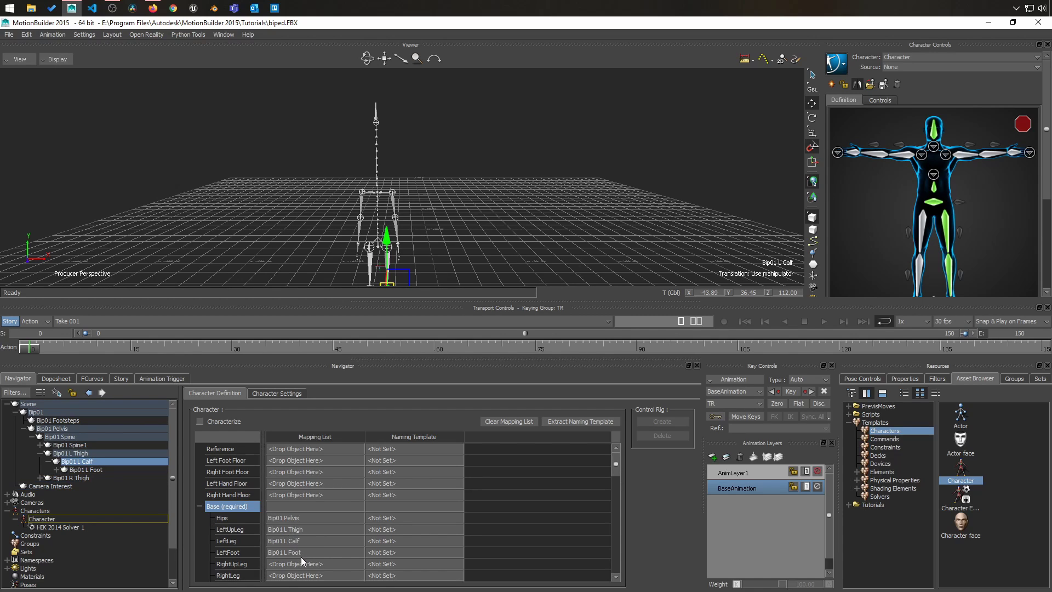
- Map Bip01 R Thigh, R Calf and R Foot to the RightUpLeg, RightLeg and RightFoot slots
{"action": "left_click", "coordinate": [39, 479]}
{"action": "left_click", "coordinate": [48, 486]}
{"action": "left_click_drag", "start_coordinate": [65, 478], "coordinate": [284, 542]}
{"action": "left_click_drag", "start_coordinate": [87, 493], "coordinate": [300, 554]}
- Expand the spine branch in the scene tree down to the left and right hand bones
{"action": "scroll", "coordinate": [301, 554], "scroll_direction": "down", "scroll_amount": 2}
{"action": "left_click", "coordinate": [40, 445]}
{"action": "left_click", "coordinate": [48, 453]}
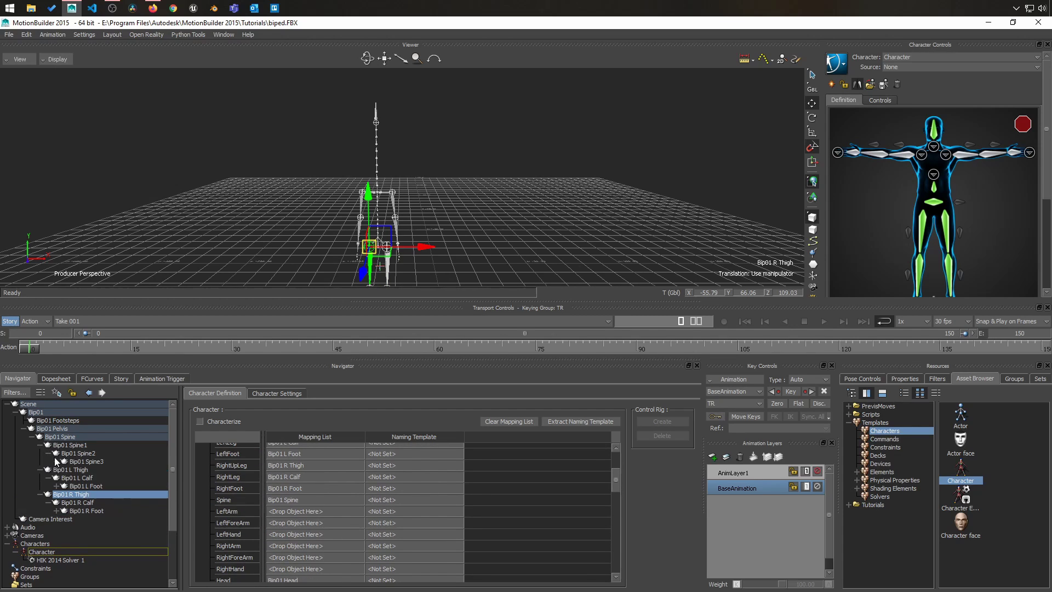
{"action": "left_click", "coordinate": [56, 461]}
{"action": "left_click", "coordinate": [64, 470]}
{"action": "left_click", "coordinate": [72, 478]}
{"action": "left_click", "coordinate": [98, 502]}
{"action": "left_click", "coordinate": [106, 511]}
{"action": "left_click", "coordinate": [114, 519]}
{"action": "left_click", "coordinate": [96, 535]}
{"action": "left_click", "coordinate": [105, 543]}
{"action": "left_click", "coordinate": [112, 551]}
{"action": "scroll", "coordinate": [113, 552], "scroll_direction": "down", "scroll_amount": 2}
{"action": "left_click", "coordinate": [96, 512]}
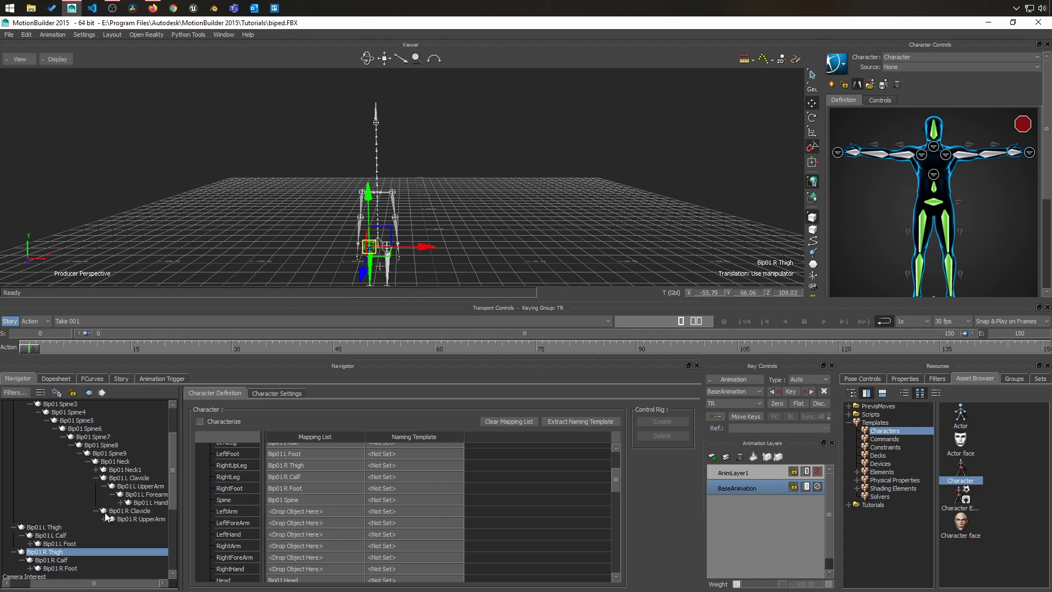
- Map the left and right UpperArm, Forearm and Hand bones to the matching Arm, ForeArm and Hand slots
{"action": "left_click_drag", "start_coordinate": [134, 487], "coordinate": [308, 526]}
{"action": "left_click_drag", "start_coordinate": [140, 503], "coordinate": [301, 541]}
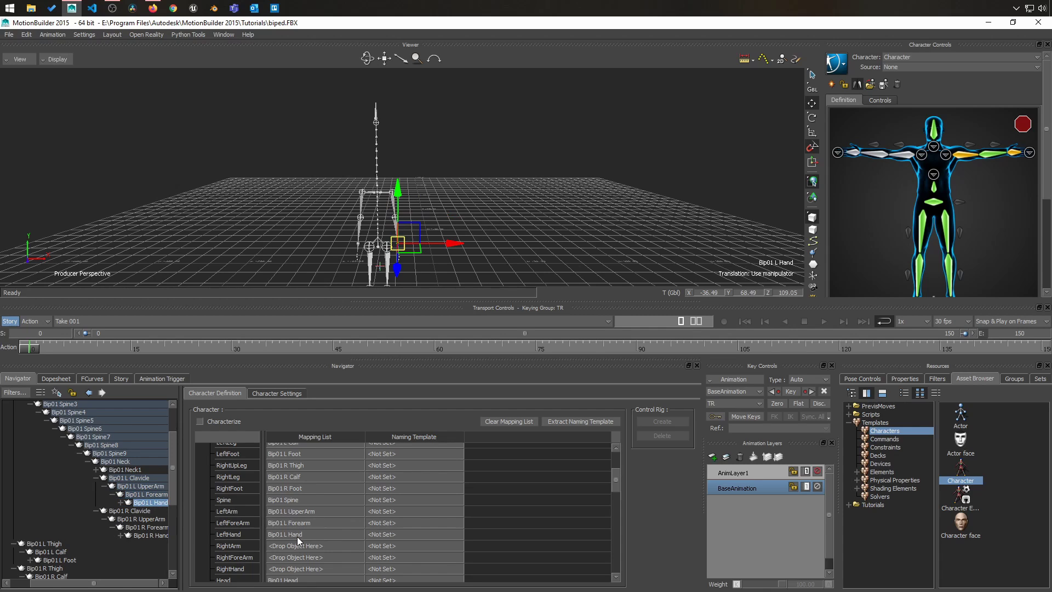
{"action": "left_click_drag", "start_coordinate": [140, 520], "coordinate": [307, 557]}
{"action": "left_click", "coordinate": [147, 536]}
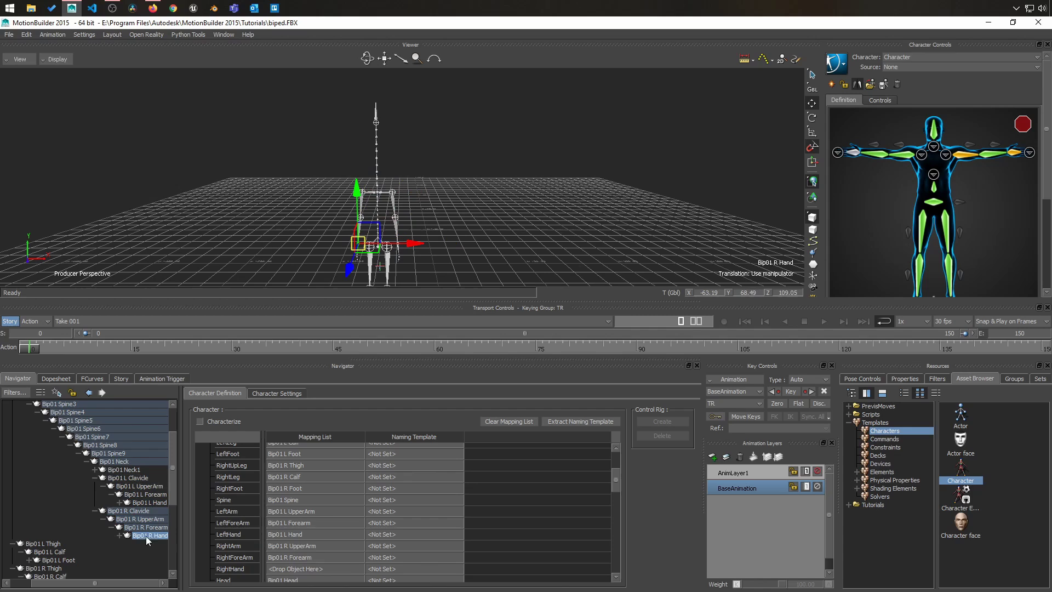
{"action": "left_click_drag", "start_coordinate": [137, 538], "coordinate": [301, 569]}
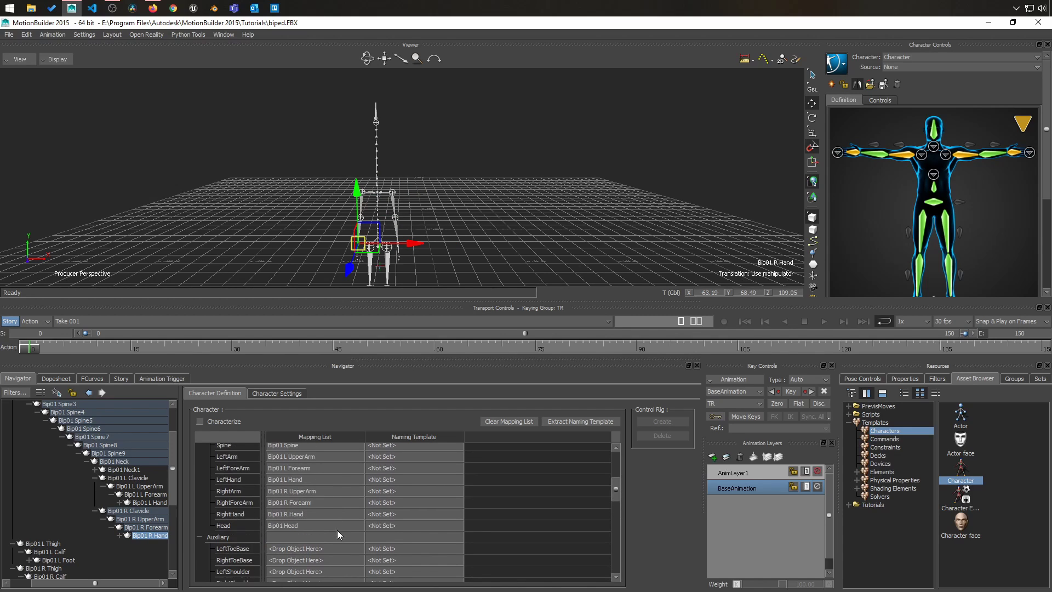
- Collapse the Base (required) group, characterize the skeleton as a biped and create an FK/IK control rig
{"action": "scroll", "coordinate": [248, 475], "scroll_direction": "up", "scroll_amount": 3}
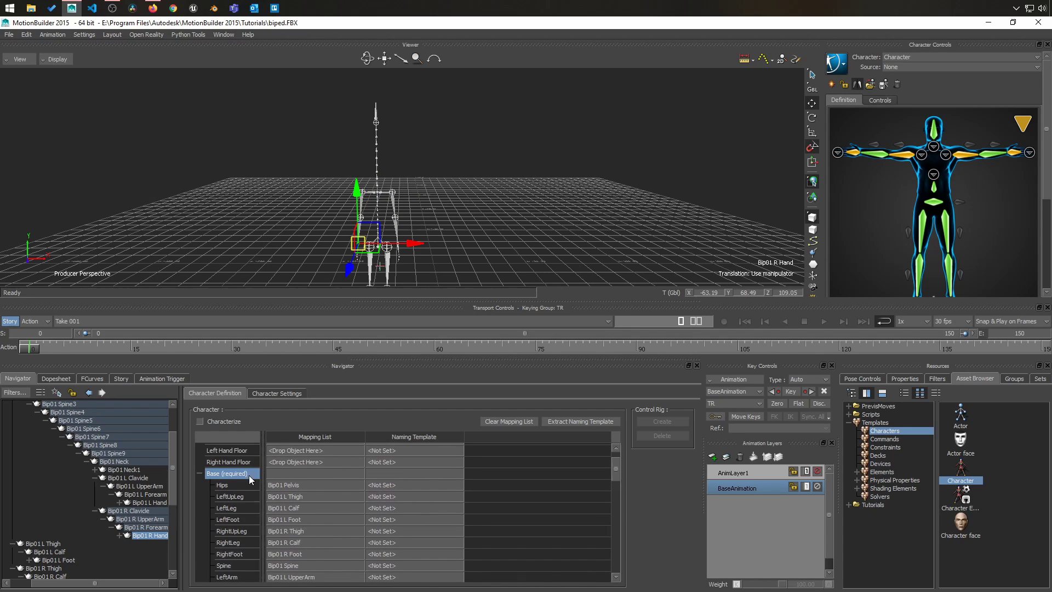
{"action": "left_click", "coordinate": [199, 473]}
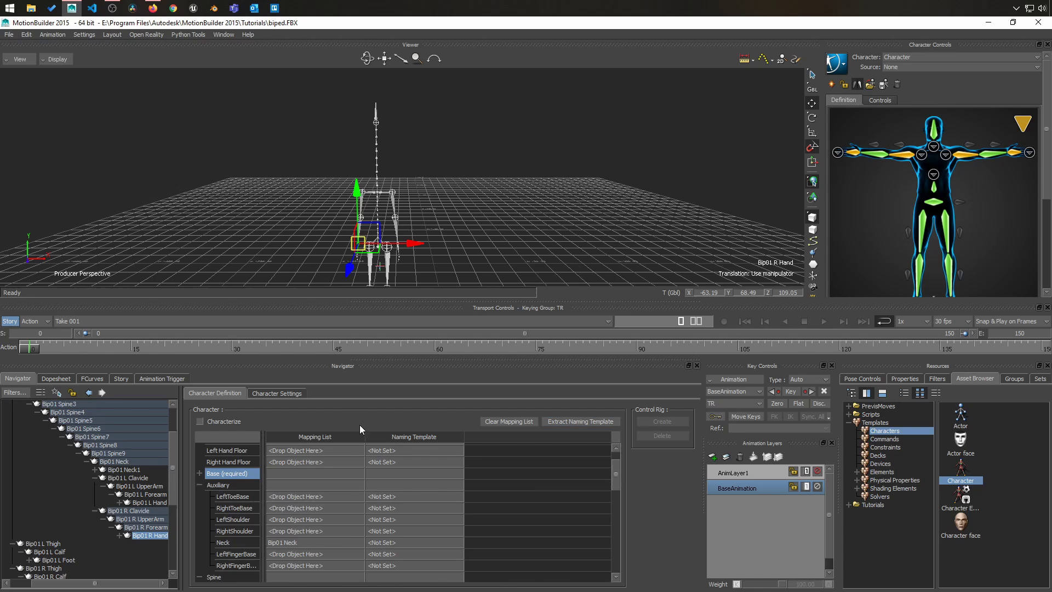
{"action": "left_click", "coordinate": [231, 422]}
{"action": "left_click", "coordinate": [483, 345]}
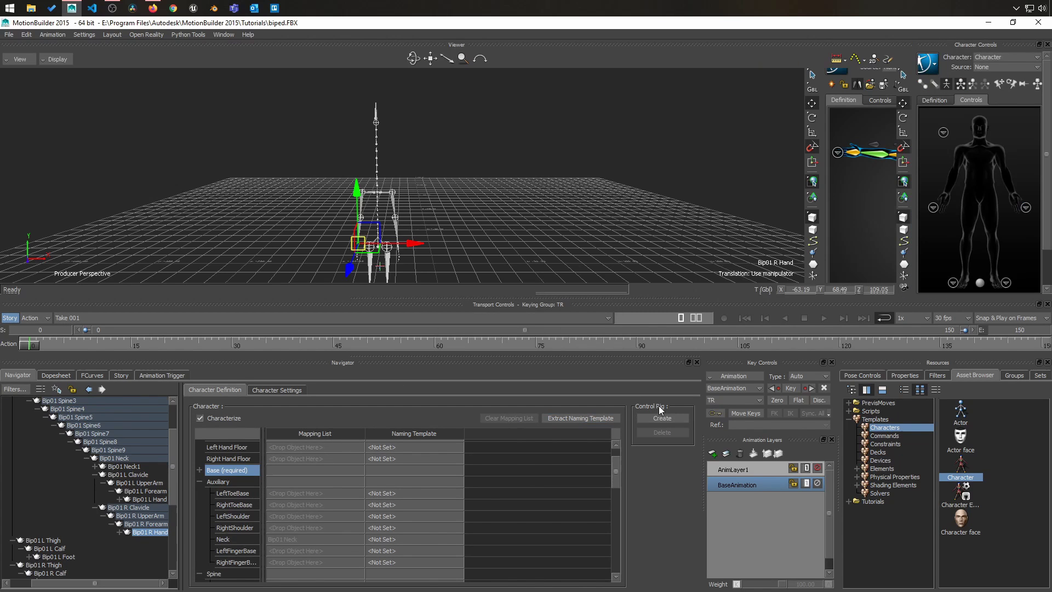
{"action": "left_click", "coordinate": [665, 419]}
{"action": "left_click", "coordinate": [491, 336]}
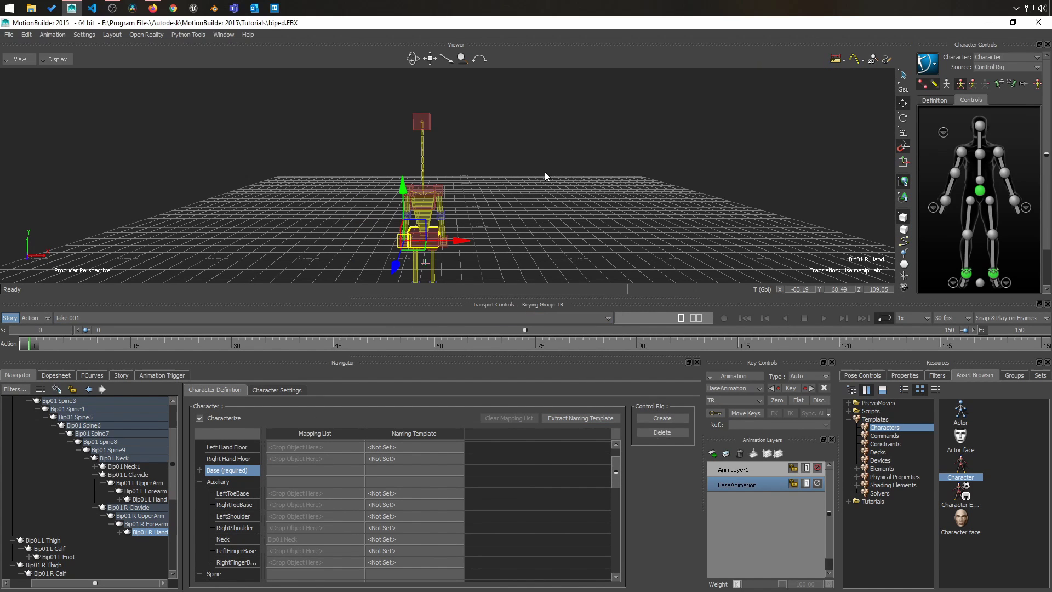
{"action": "left_click", "coordinate": [521, 185]}
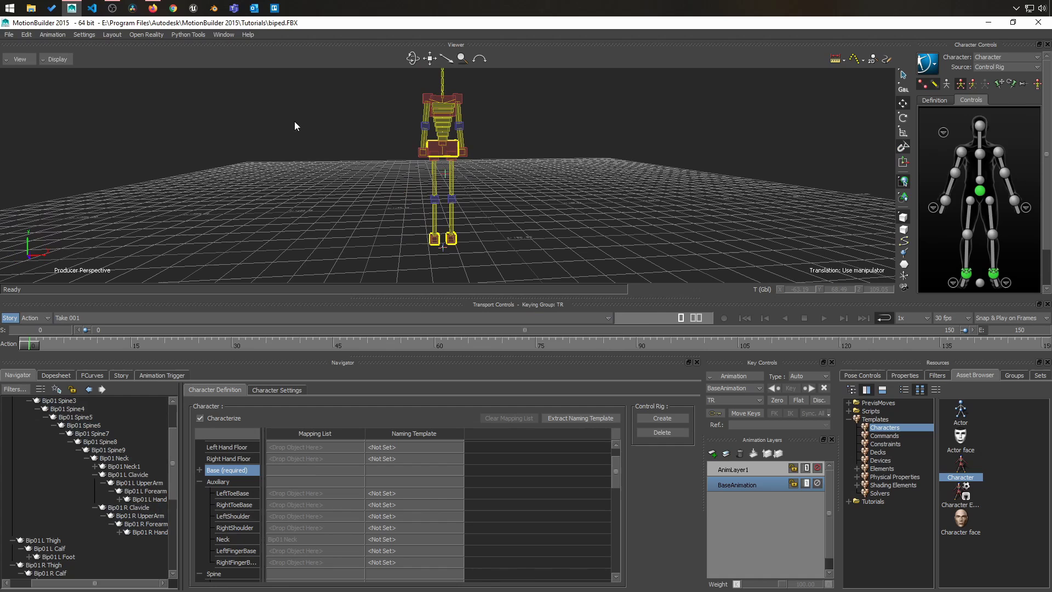
- Delete the control rig, remove the characterization and check the end bone of the right hand
{"action": "left_click", "coordinate": [659, 432]}
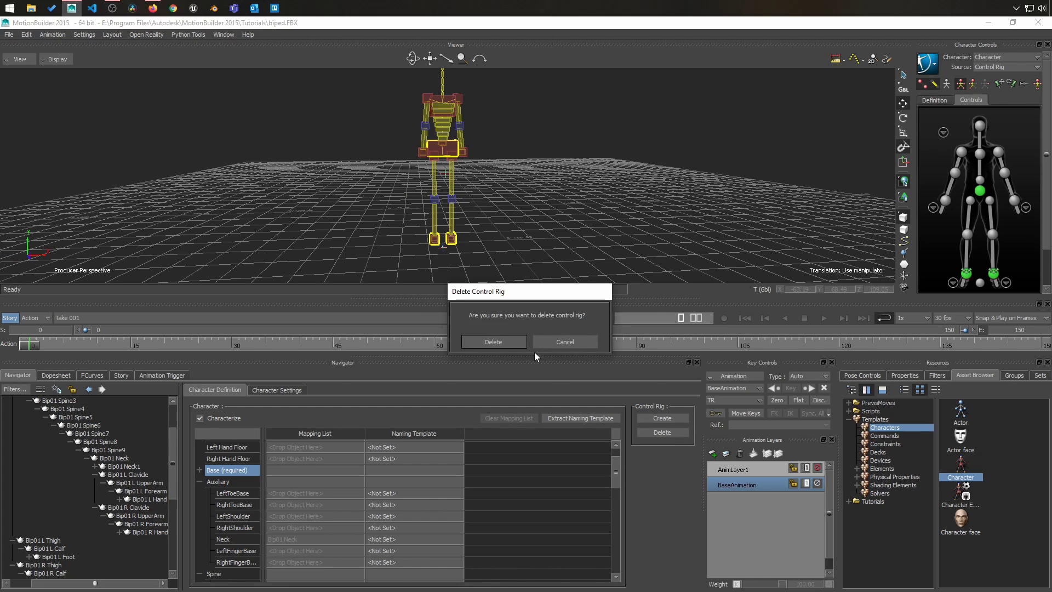
{"action": "left_click", "coordinate": [504, 342]}
{"action": "left_click", "coordinate": [201, 418]}
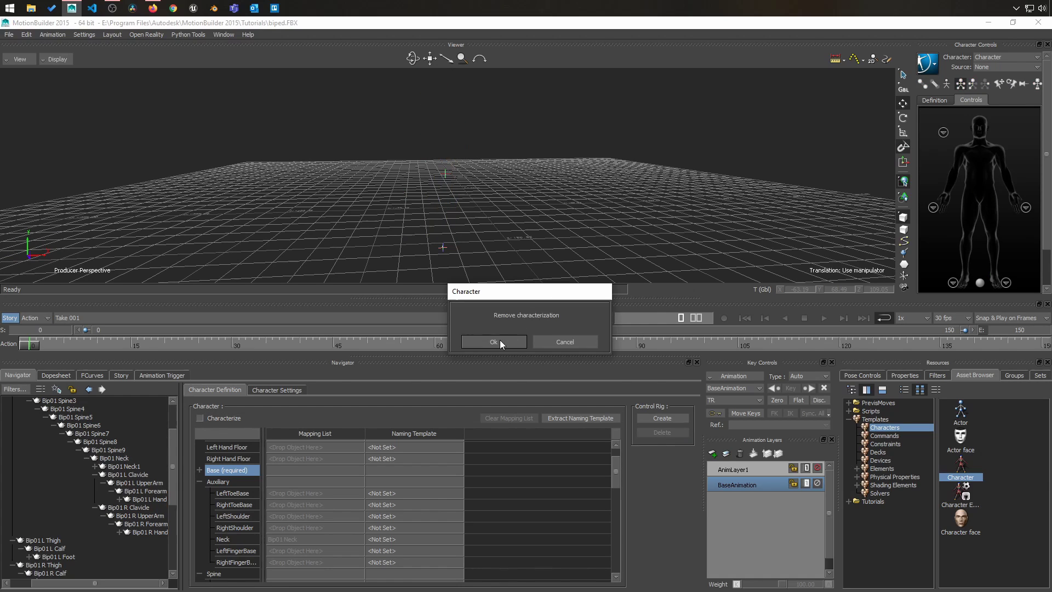
{"action": "left_click", "coordinate": [500, 340]}
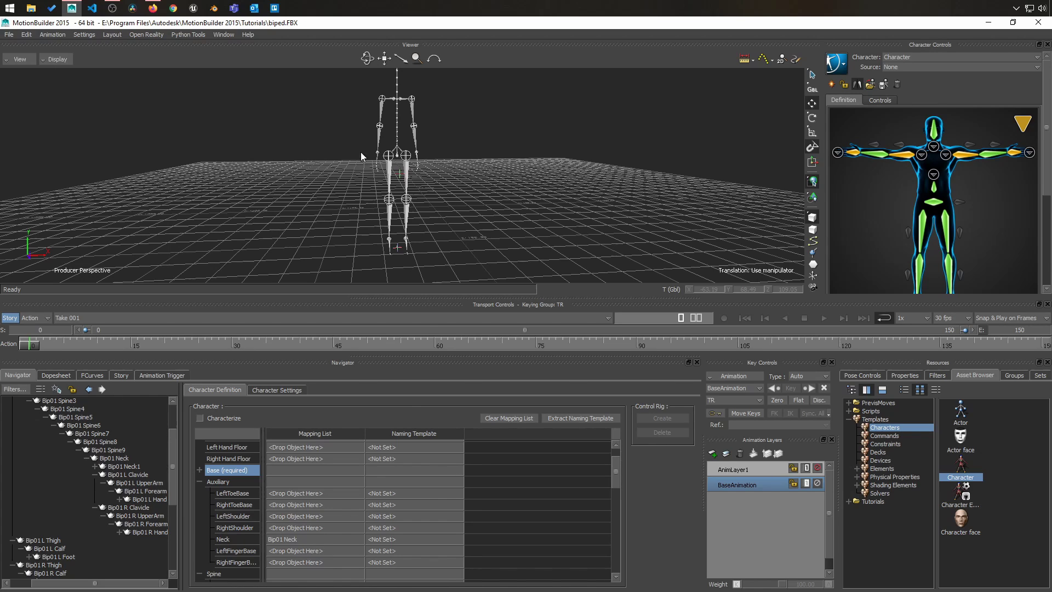
{"action": "double_click", "coordinate": [382, 179]}
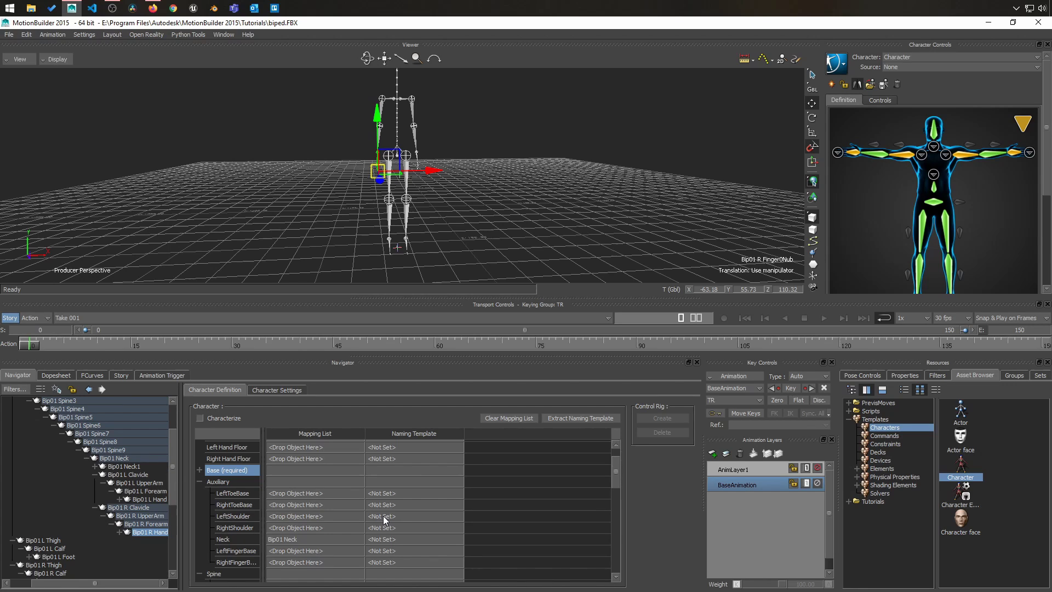
{"action": "left_click", "coordinate": [510, 151]}
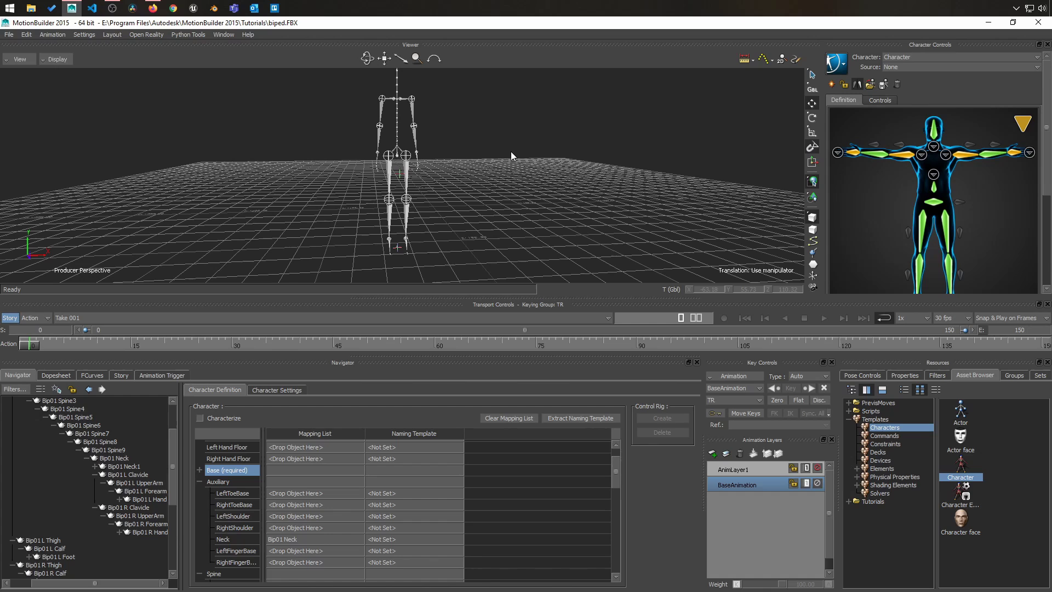
- Expand the left foot's bones and map Bip01 L Toe0, Toe01, Toe02 and Toe0Nub to LeftFootMiddle1 through LeftFootMiddle4
{"action": "scroll", "coordinate": [118, 561], "scroll_direction": "down", "scroll_amount": 4}
{"action": "left_click", "coordinate": [30, 524]}
{"action": "left_click", "coordinate": [37, 532]}
{"action": "left_click", "coordinate": [45, 540]}
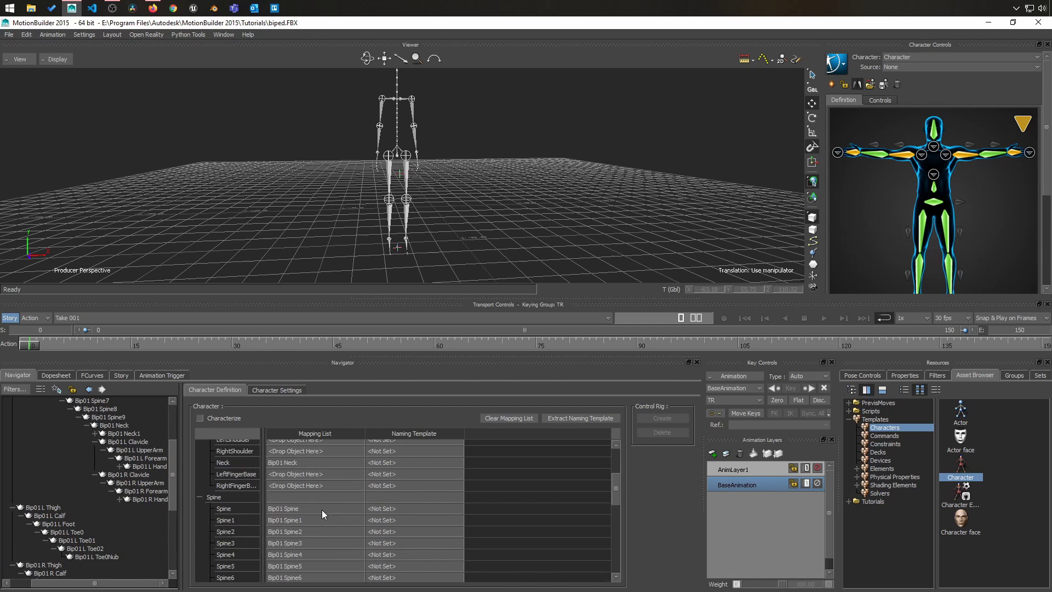
{"action": "scroll", "coordinate": [321, 510], "scroll_direction": "down", "scroll_amount": 8}
{"action": "left_click", "coordinate": [199, 496]}
{"action": "left_click_drag", "start_coordinate": [67, 532], "coordinate": [372, 446]}
{"action": "scroll", "coordinate": [312, 536], "scroll_direction": "down", "scroll_amount": 12}
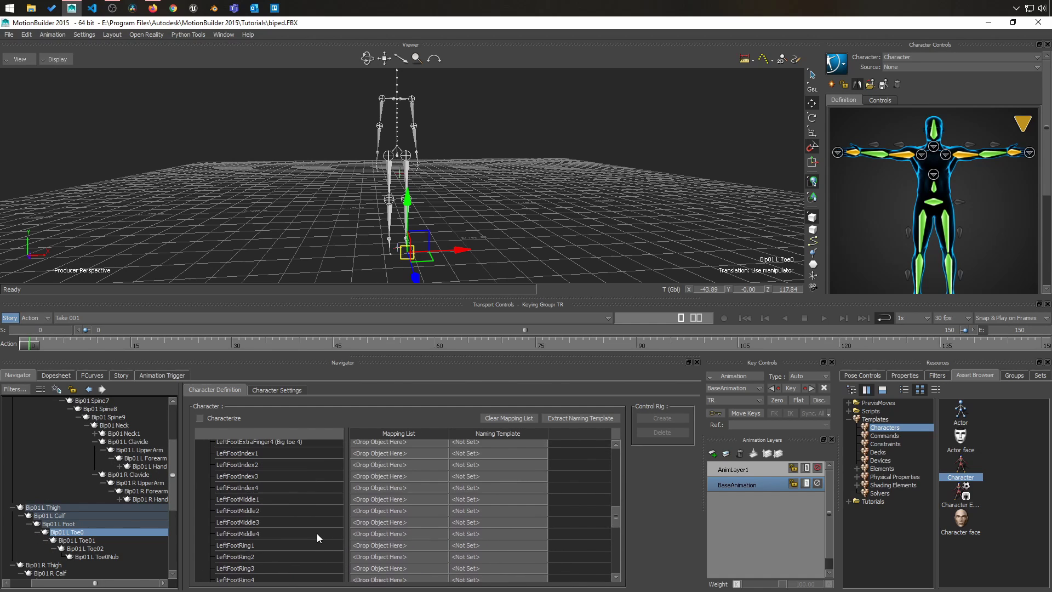
{"action": "left_click_drag", "start_coordinate": [67, 532], "coordinate": [383, 499]}
{"action": "left_click_drag", "start_coordinate": [76, 541], "coordinate": [404, 523]}
{"action": "left_click_drag", "start_coordinate": [88, 556], "coordinate": [403, 534]}
- Map Bip01 R Toe0, Toe01 and Toe02 to RightFootMiddle1, RightFootMiddle2 and RightFootMiddle3
{"action": "scroll", "coordinate": [404, 535], "scroll_direction": "down", "scroll_amount": 2}
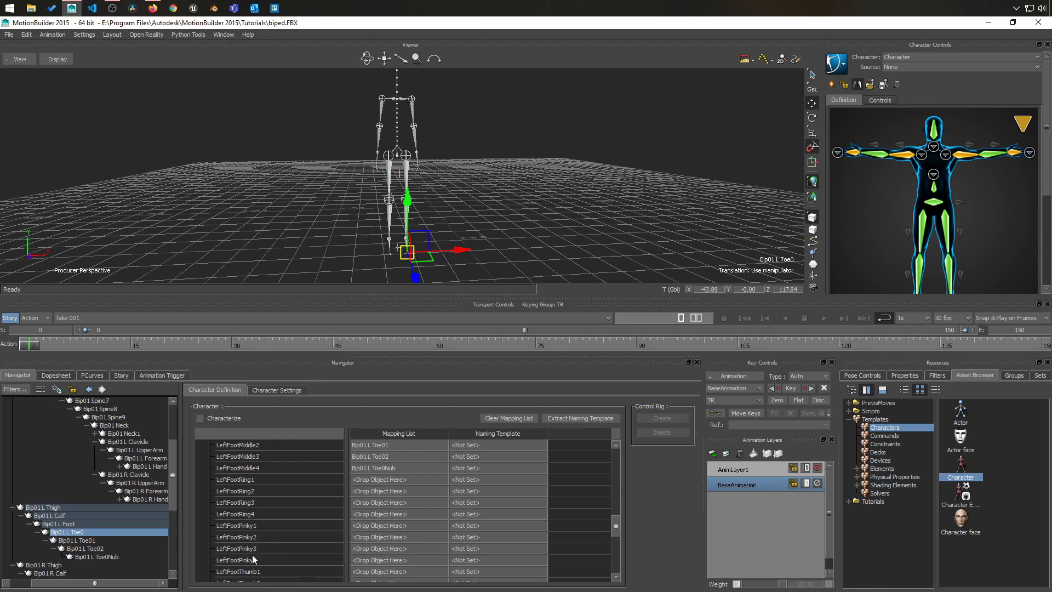
{"action": "left_click_drag", "start_coordinate": [68, 524], "coordinate": [392, 537]}
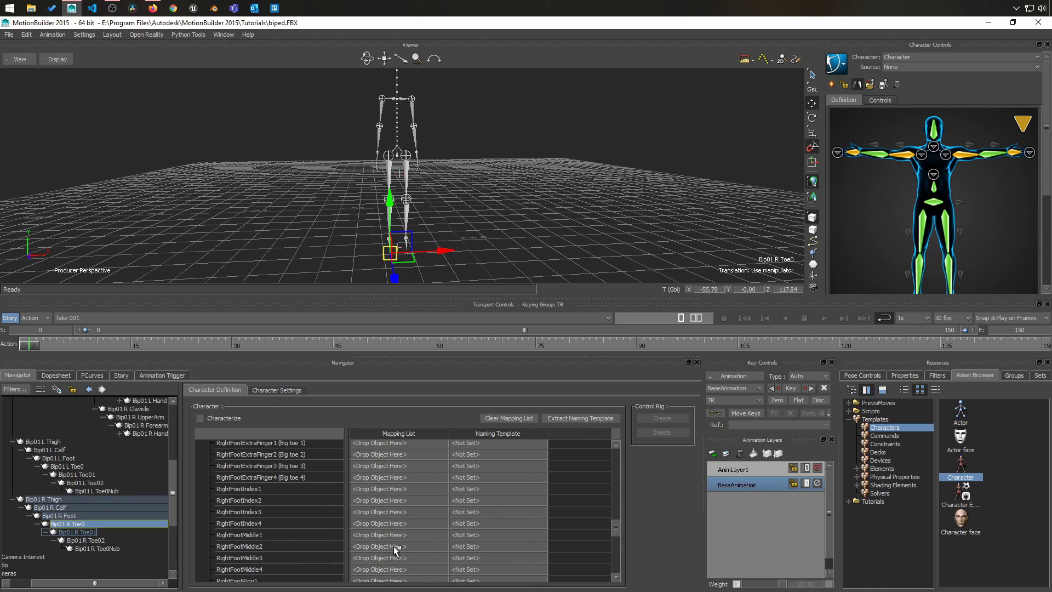
{"action": "left_click_drag", "start_coordinate": [78, 532], "coordinate": [393, 547]}
{"action": "left_click_drag", "start_coordinate": [96, 539], "coordinate": [399, 556]}
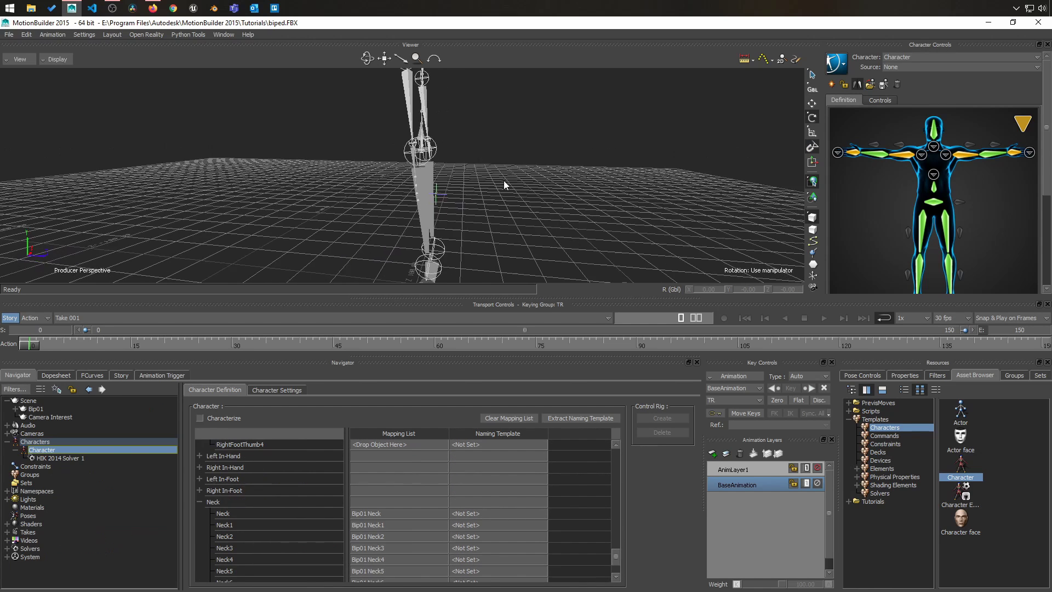
- Select Bip01 R Finger0 on the skeleton and expand the hand's finger chain in the scene tree
{"action": "left_click_drag", "start_coordinate": [504, 181], "coordinate": [383, 184], "text": "ctrl+shift"}
{"action": "left_click", "coordinate": [375, 183]}
{"action": "right_click", "coordinate": [126, 440]}
{"action": "left_click", "coordinate": [127, 584]}
{"action": "left_click", "coordinate": [112, 523]}
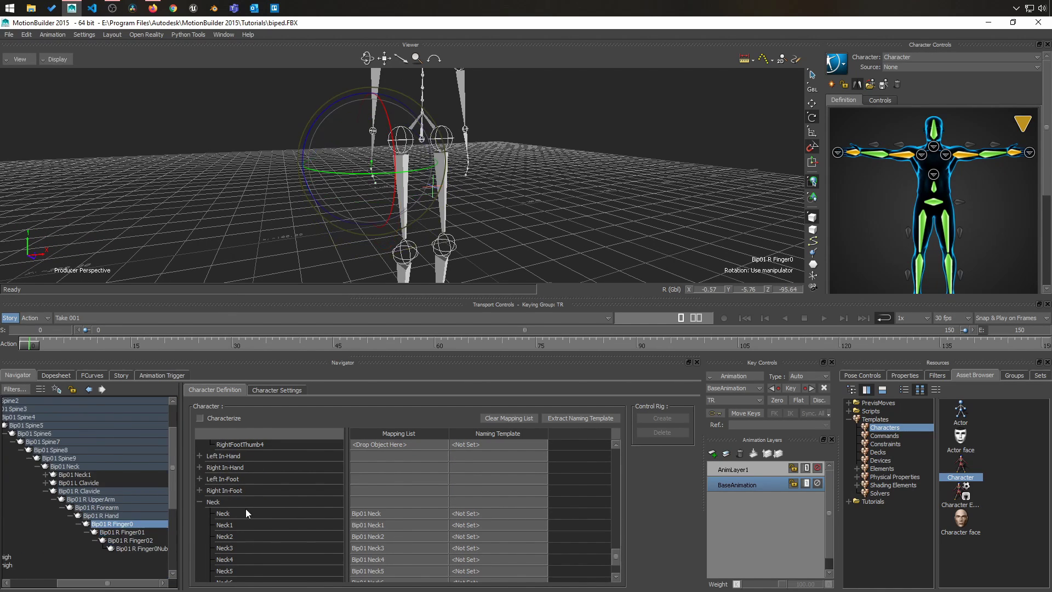
- Map the Bip01 L Finger0 chain to the RightHandMiddle slots
{"action": "left_click_drag", "start_coordinate": [118, 458], "coordinate": [382, 520]}
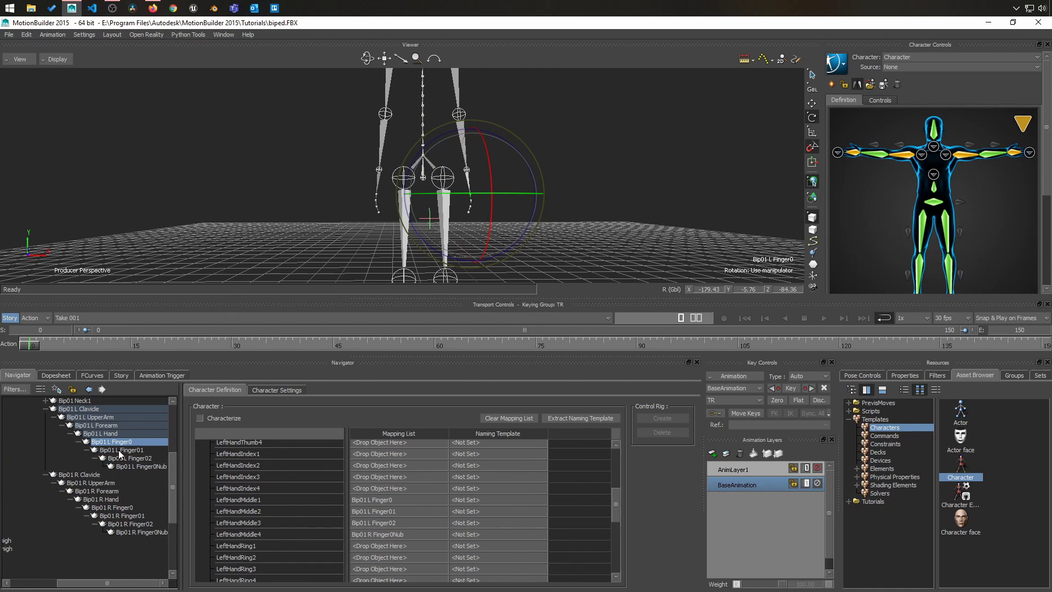
{"action": "left_click_drag", "start_coordinate": [126, 466], "coordinate": [381, 535]}
{"action": "scroll", "coordinate": [382, 536], "scroll_direction": "down", "scroll_amount": 4}
{"action": "left_click", "coordinate": [201, 531]}
{"action": "scroll", "coordinate": [206, 530], "scroll_direction": "down", "scroll_amount": 4}
- Map Bip01 R Finger0, Finger01, Finger02 and Finger0Nub to RightHandMiddle1 through RightHandMiddle4 and clear the selection
{"action": "left_click", "coordinate": [114, 509]}
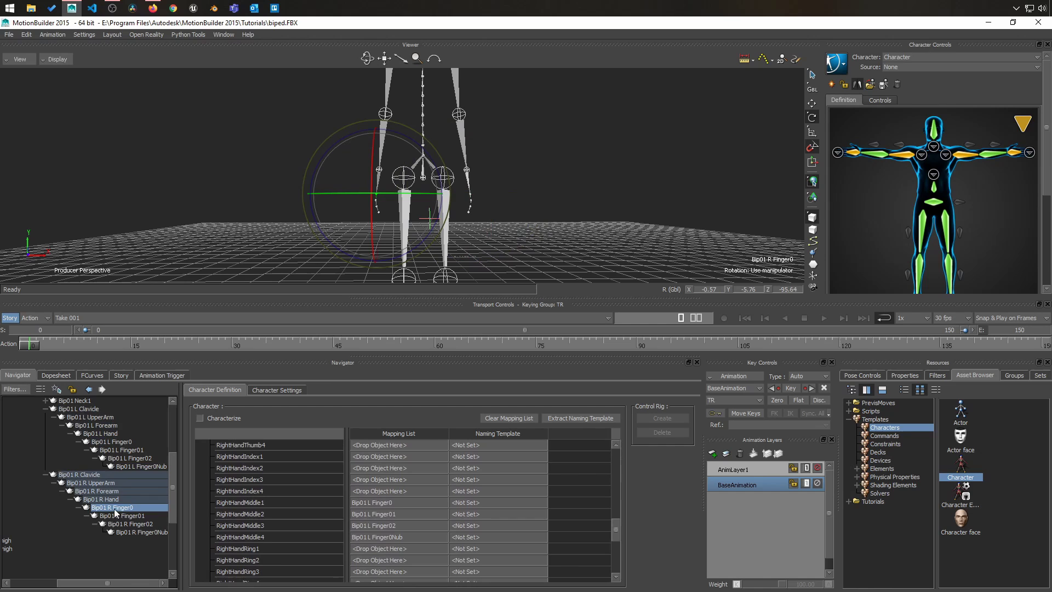
{"action": "left_click_drag", "start_coordinate": [114, 509], "coordinate": [373, 502]}
{"action": "left_click_drag", "start_coordinate": [121, 516], "coordinate": [382, 525]}
{"action": "left_click_drag", "start_coordinate": [137, 532], "coordinate": [386, 537]}
{"action": "scroll", "coordinate": [130, 466], "scroll_direction": "up", "scroll_amount": 5}
{"action": "scroll", "coordinate": [523, 177], "scroll_direction": "down", "scroll_amount": 4}
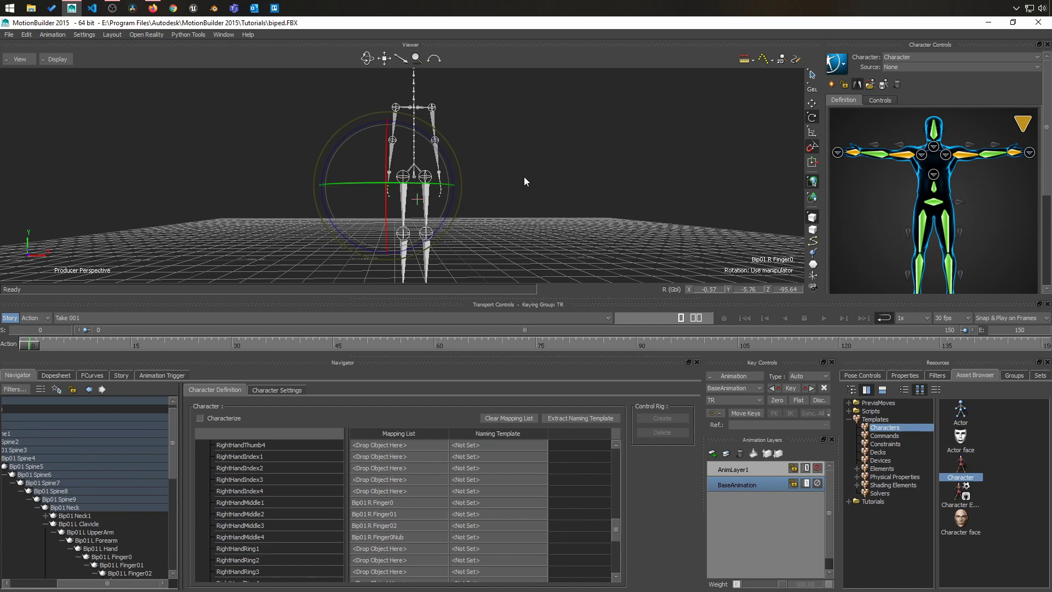
{"action": "left_click_drag", "start_coordinate": [523, 176], "coordinate": [527, 218], "text": "ctrl+shift"}
{"action": "left_click", "coordinate": [634, 149]}
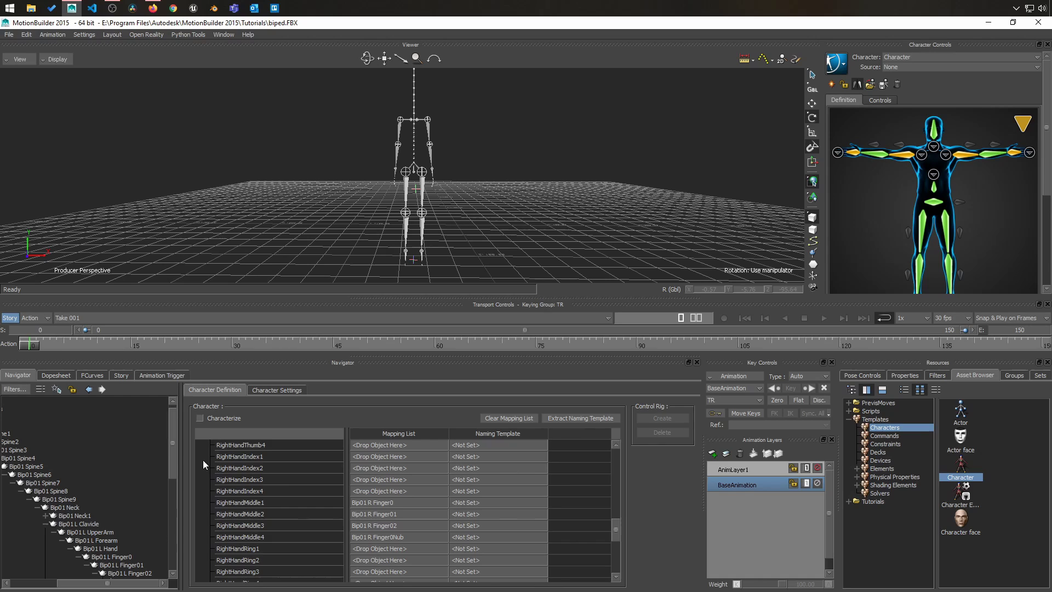
- Characterize the mapped skeleton as a biped again and create an FK/IK control rig
{"action": "left_click", "coordinate": [200, 418]}
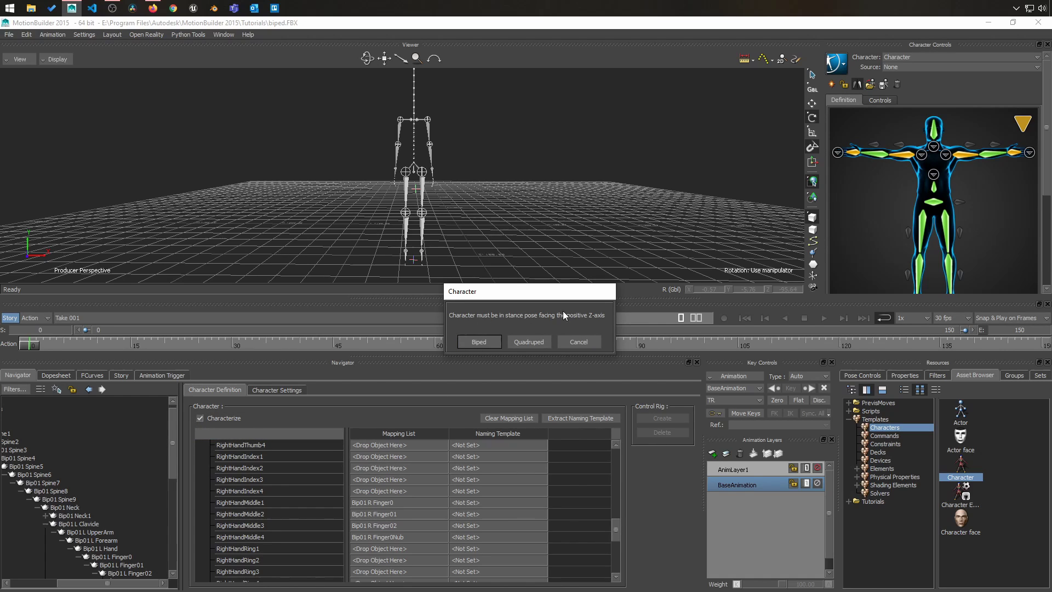
{"action": "left_click", "coordinate": [479, 342]}
{"action": "left_click", "coordinate": [661, 419]}
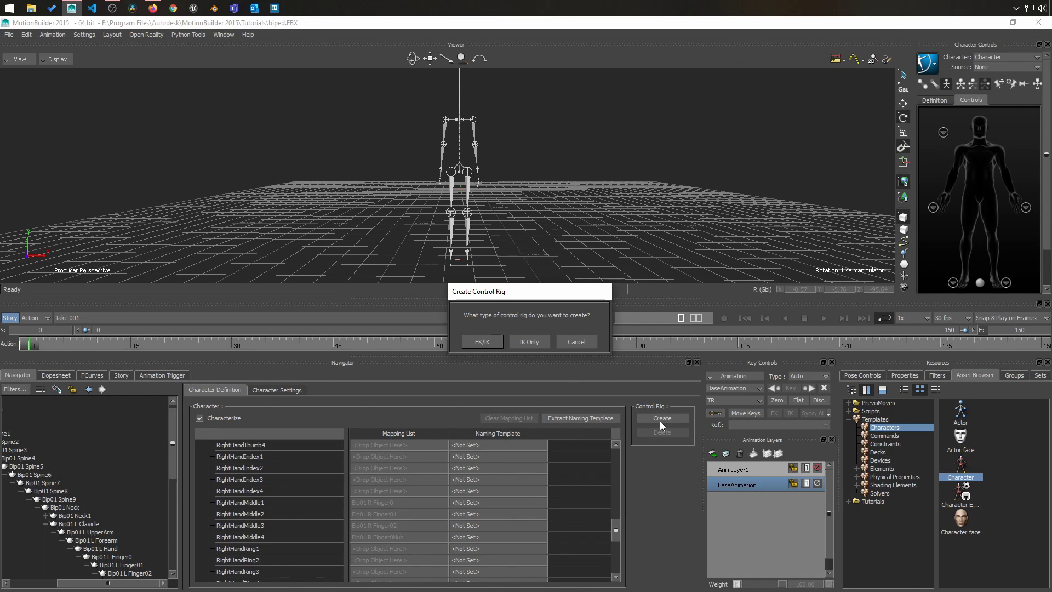
{"action": "left_click", "coordinate": [480, 343]}
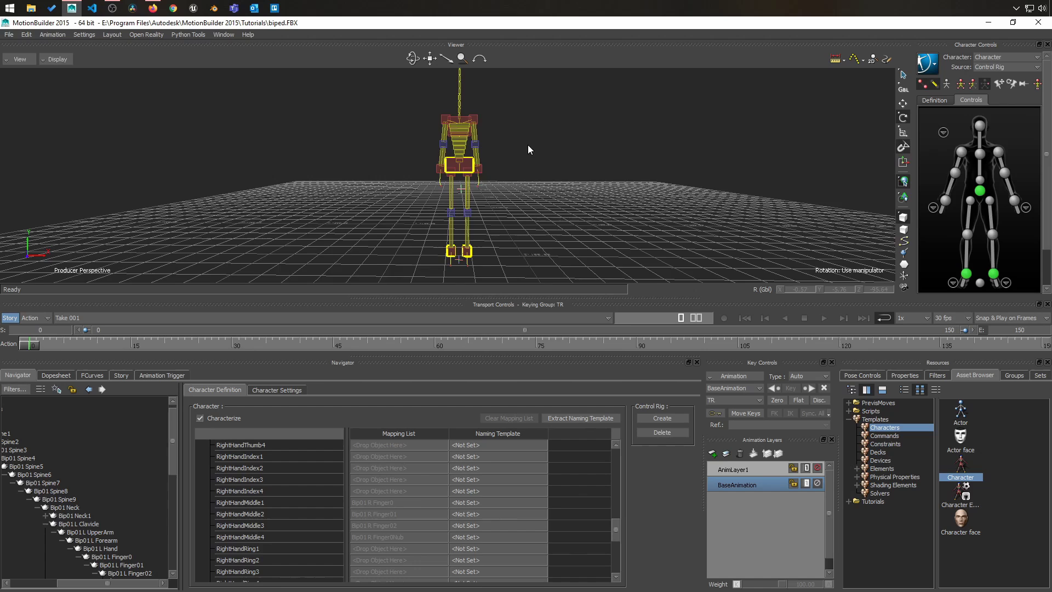
{"action": "left_click_drag", "start_coordinate": [569, 132], "coordinate": [524, 173], "text": "shift"}
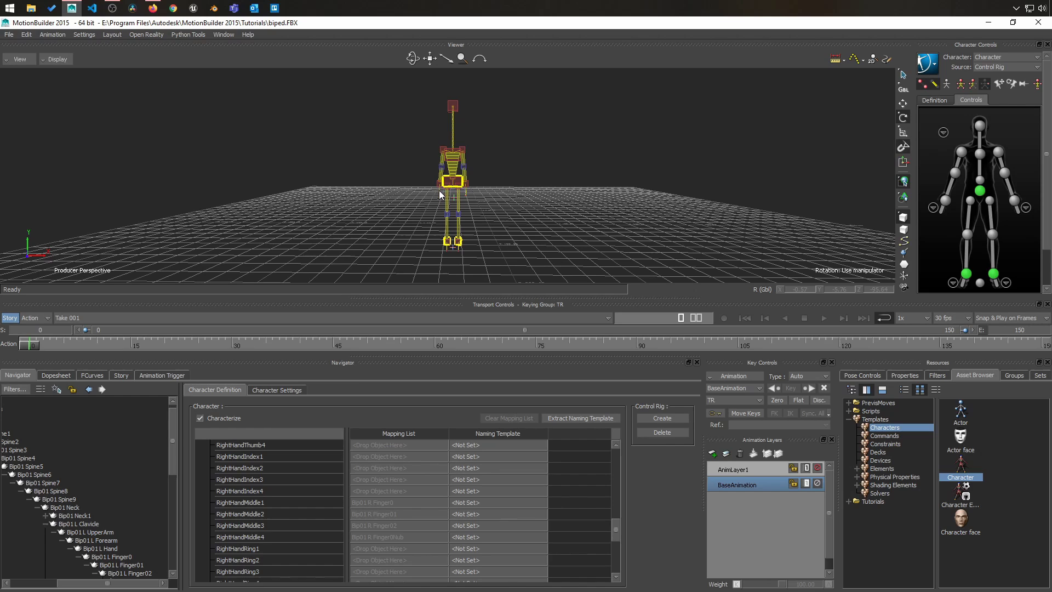
- Delete the new control rig and remove the characterization to unlock the skeleton
{"action": "left_click", "coordinate": [656, 433]}
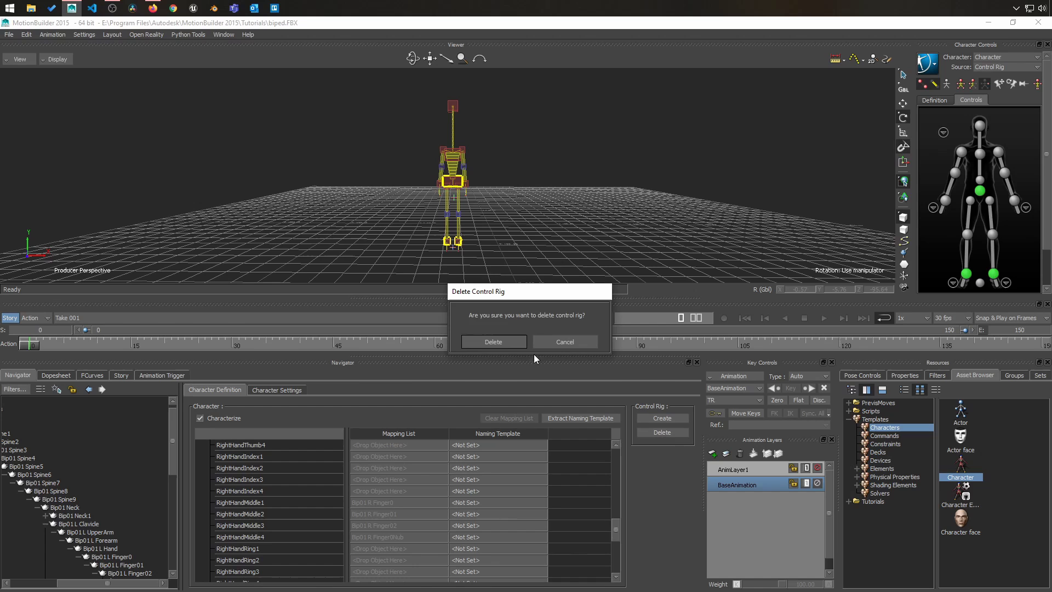
{"action": "left_click", "coordinate": [501, 341]}
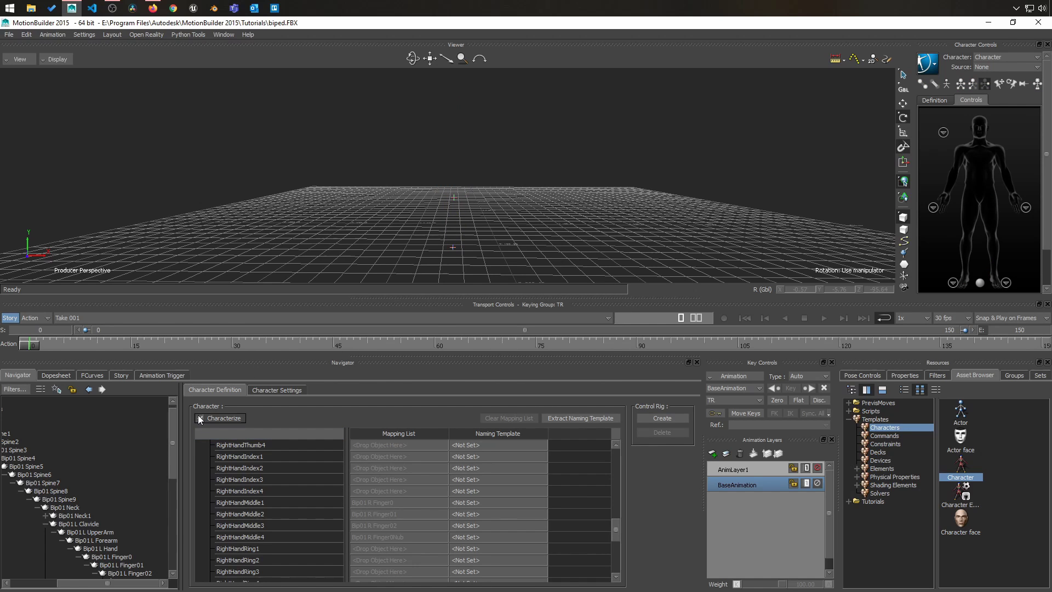
{"action": "left_click", "coordinate": [200, 418]}
{"action": "left_click", "coordinate": [494, 342]}
{"action": "left_click_drag", "start_coordinate": [427, 143], "coordinate": [525, 143], "text": "ctrl"}
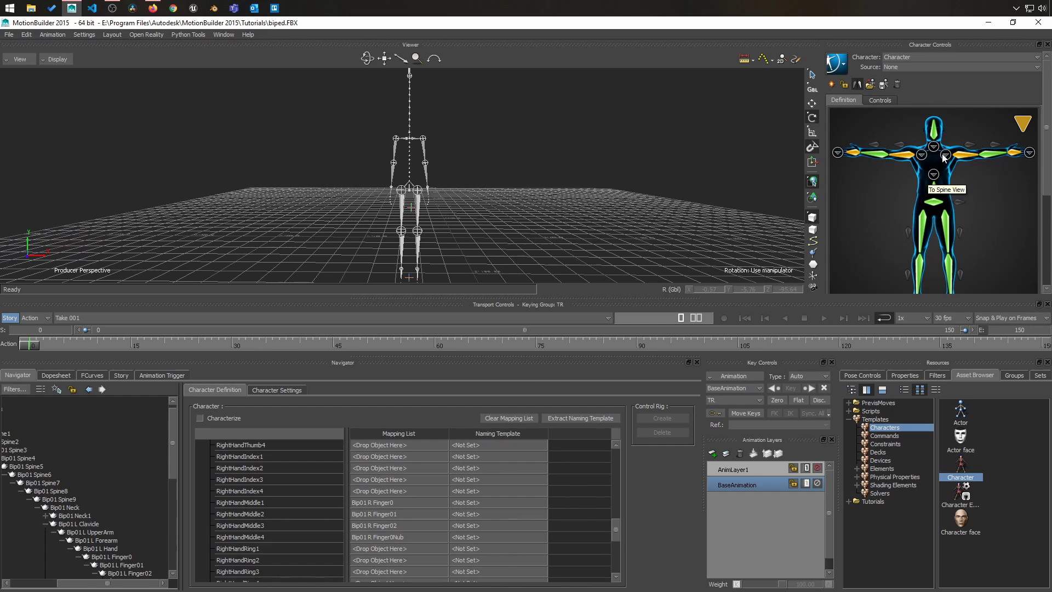
- Rotate the right upper arm bone out to the side, setting its global Z rotation to -180
{"action": "left_click", "coordinate": [396, 152]}
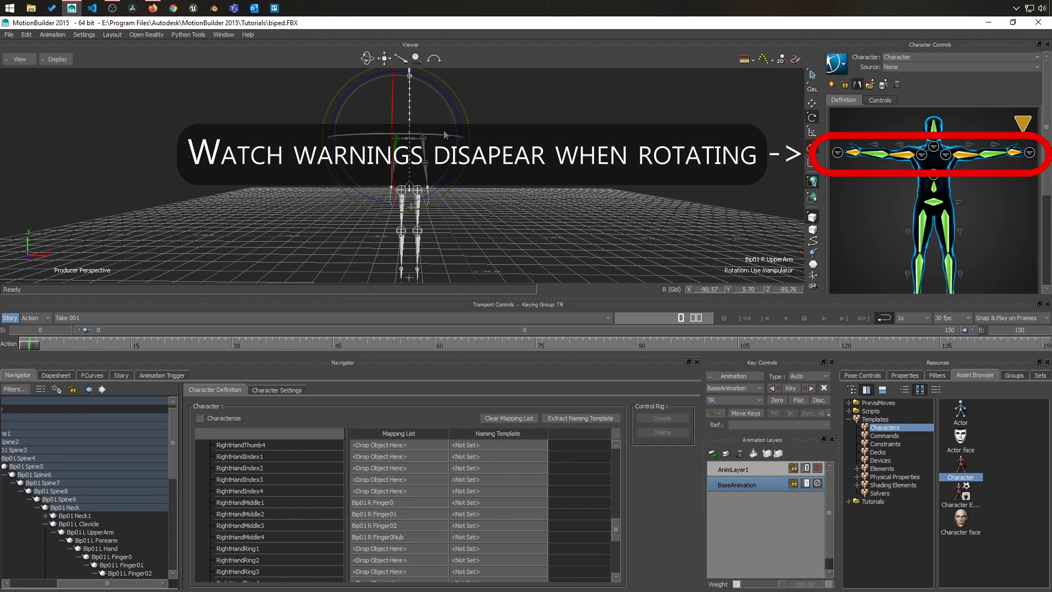
{"action": "left_click_drag", "start_coordinate": [454, 109], "coordinate": [507, 155]}
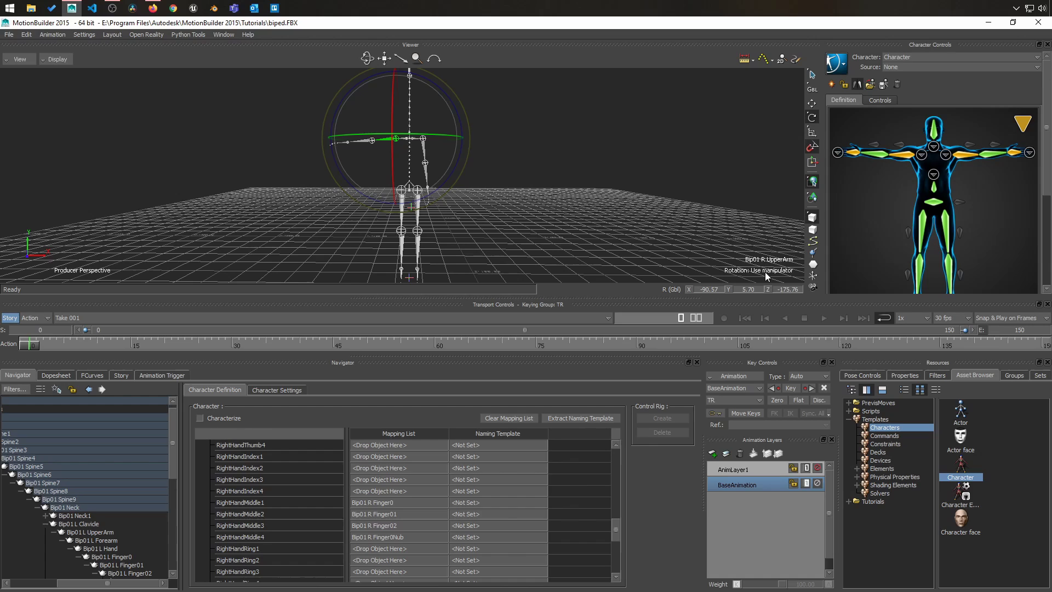
{"action": "left_click", "coordinate": [786, 288]}
{"action": "type", "text": "-180"}
{"action": "key", "text": "Return"}
- Rotate the left upper arm bone out to the side by setting its global Z rotation to 0, and clear the selection
{"action": "left_click", "coordinate": [631, 91]}
{"action": "left_click", "coordinate": [425, 151]}
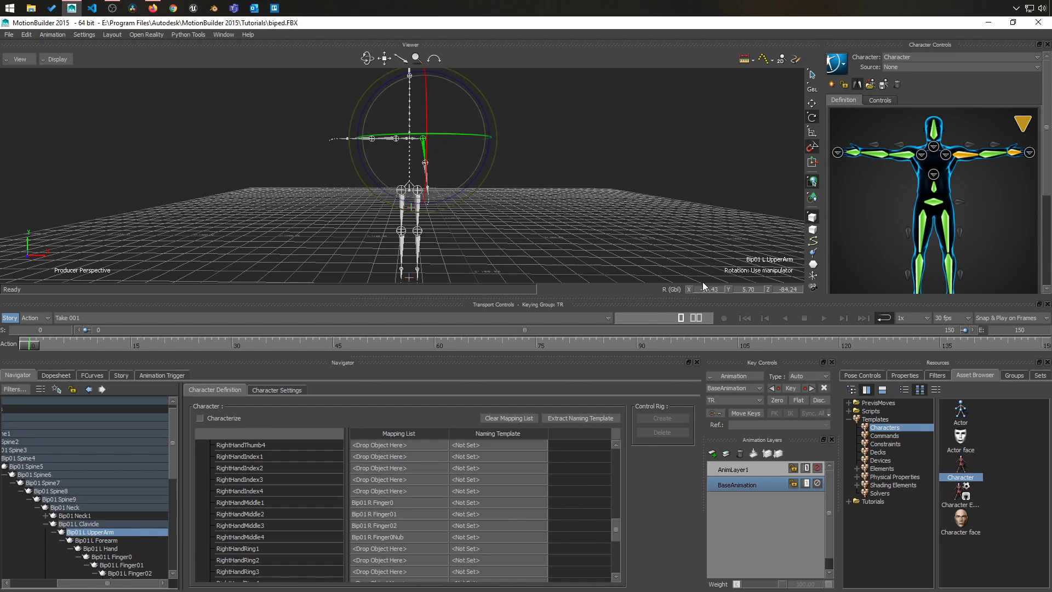
{"action": "left_click", "coordinate": [789, 291]}
{"action": "type", "text": "0"}
{"action": "key", "text": "Return"}
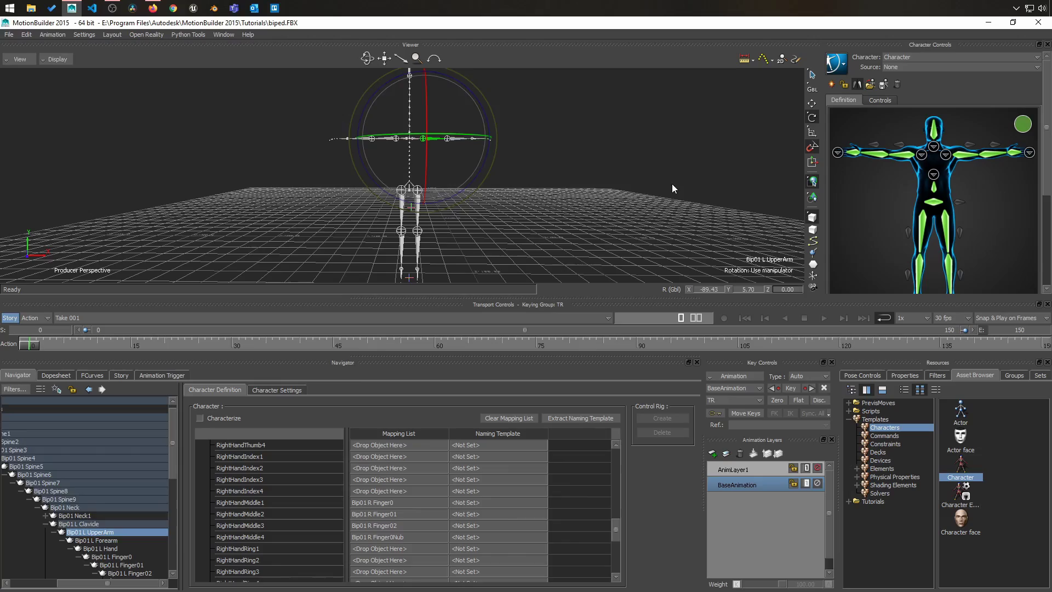
{"action": "left_click", "coordinate": [646, 193]}
- Characterize the T-posed skeleton as a biped and create an FK/IK control rig for it
{"action": "scroll", "coordinate": [393, 174], "scroll_direction": "down", "scroll_amount": 2}
{"action": "left_click_drag", "start_coordinate": [393, 174], "coordinate": [361, 94], "text": "ctrl+shift"}
{"action": "left_click_drag", "start_coordinate": [392, 244], "coordinate": [652, 106], "text": "ctrl+shift"}
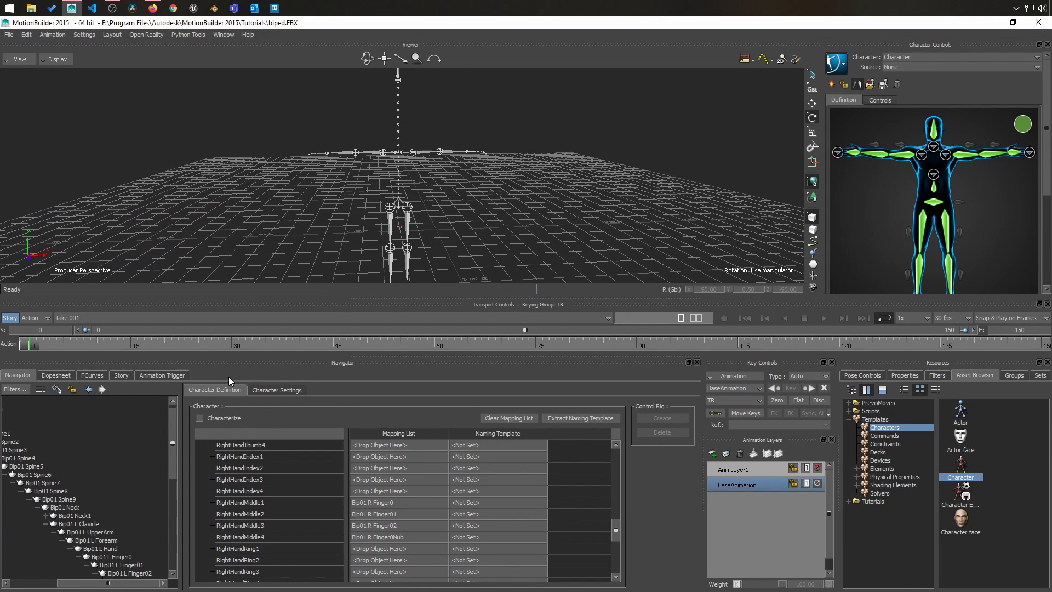
{"action": "left_click", "coordinate": [199, 418]}
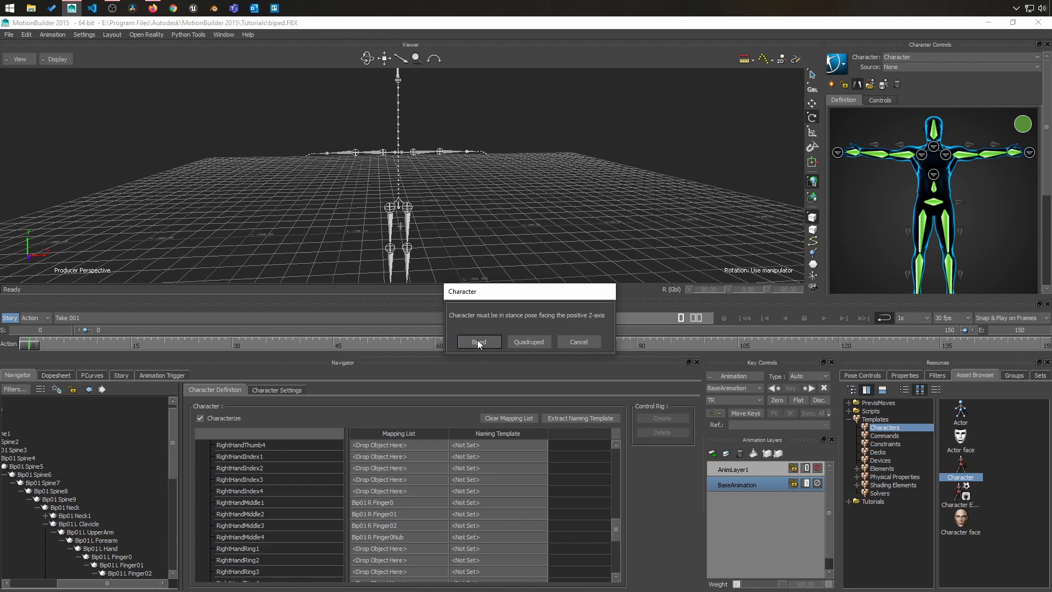
{"action": "left_click", "coordinate": [478, 341]}
{"action": "left_click", "coordinate": [658, 422]}
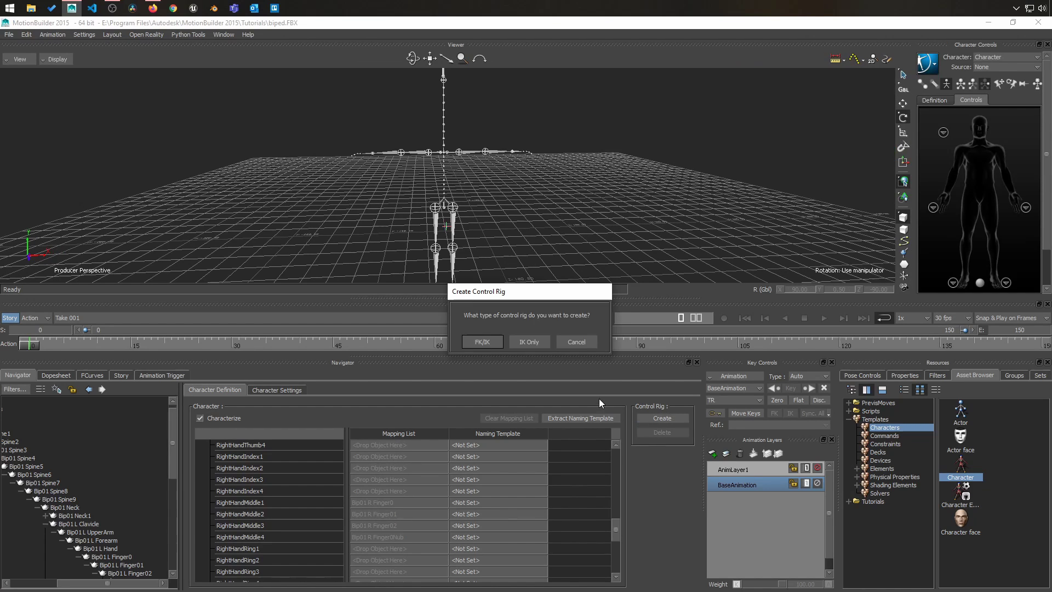
{"action": "left_click", "coordinate": [481, 342]}
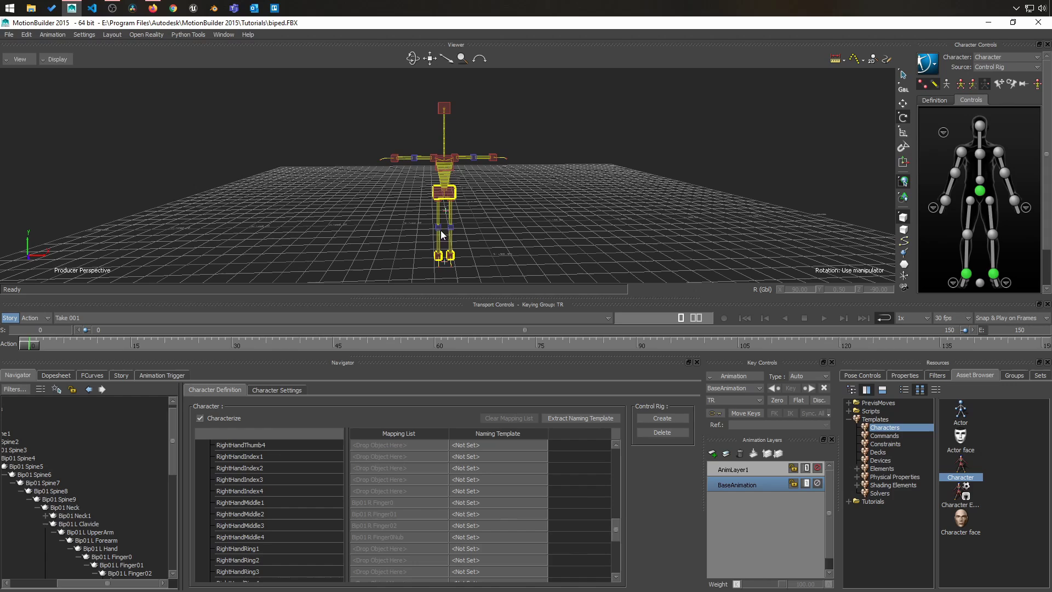
{"action": "left_click", "coordinate": [961, 83]}
- Merge the bone_skeleton asset from the Tutorials folder into the scene
{"action": "left_click", "coordinate": [876, 500]}
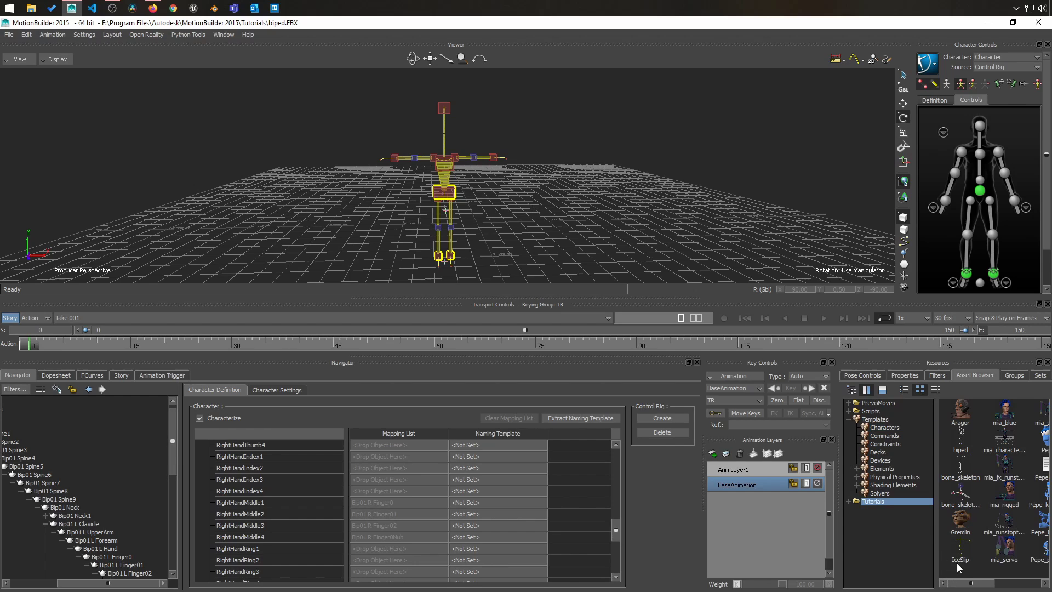
{"action": "left_click", "coordinate": [962, 463]}
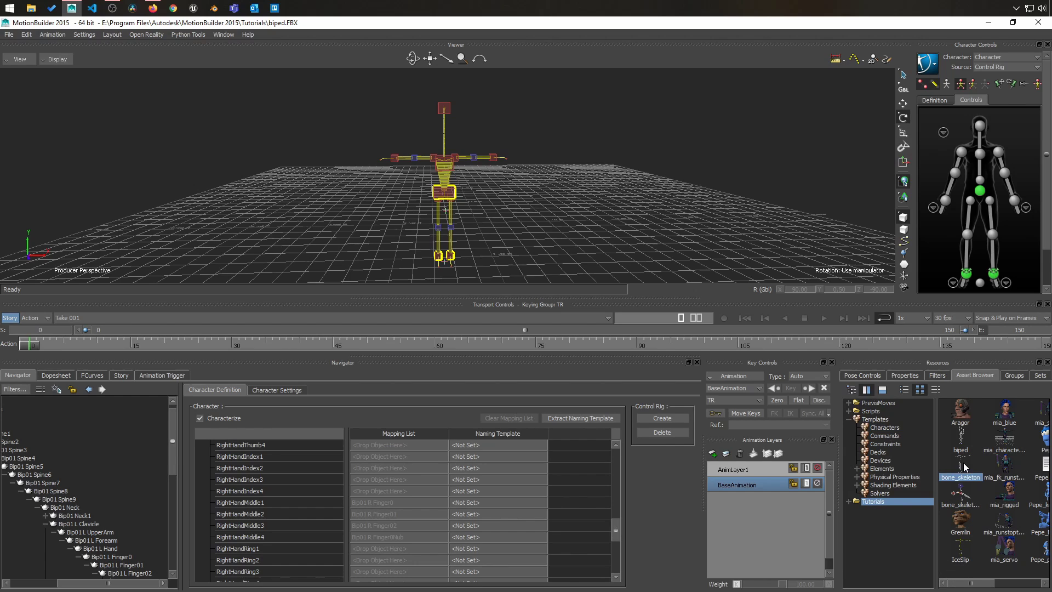
{"action": "left_click_drag", "start_coordinate": [962, 463], "coordinate": [712, 242]}
{"action": "mouse_move", "coordinate": [732, 240]}
{"action": "left_click", "coordinate": [780, 249]}
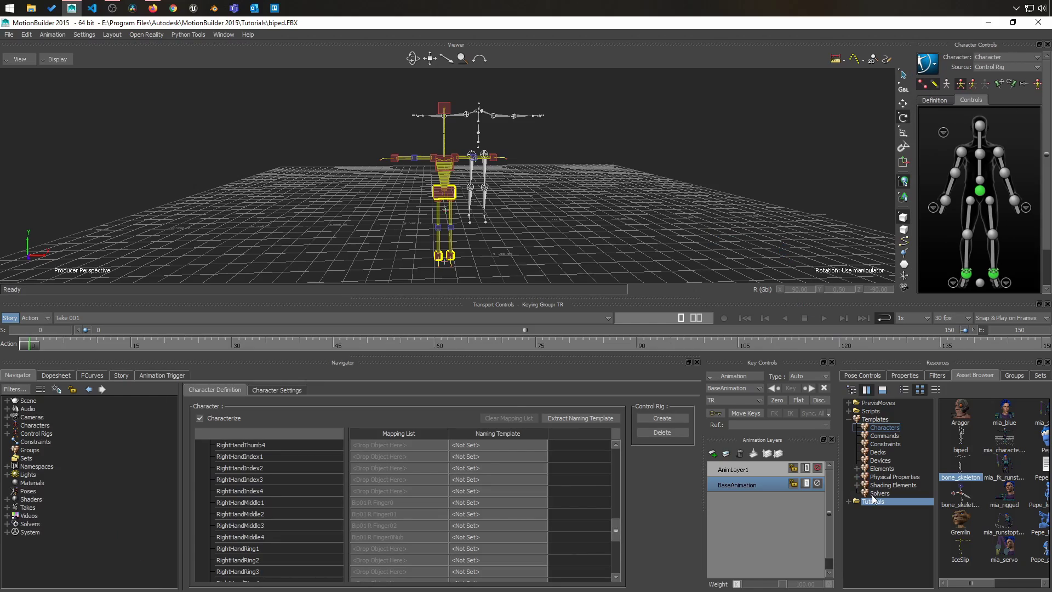
- Select the new skeleton's LeftArm bone and compare its name with the LeftArm and LeftForeArm slots in the Base definition
{"action": "left_click_drag", "start_coordinate": [642, 120], "coordinate": [491, 177], "text": "ctrl+shift"}
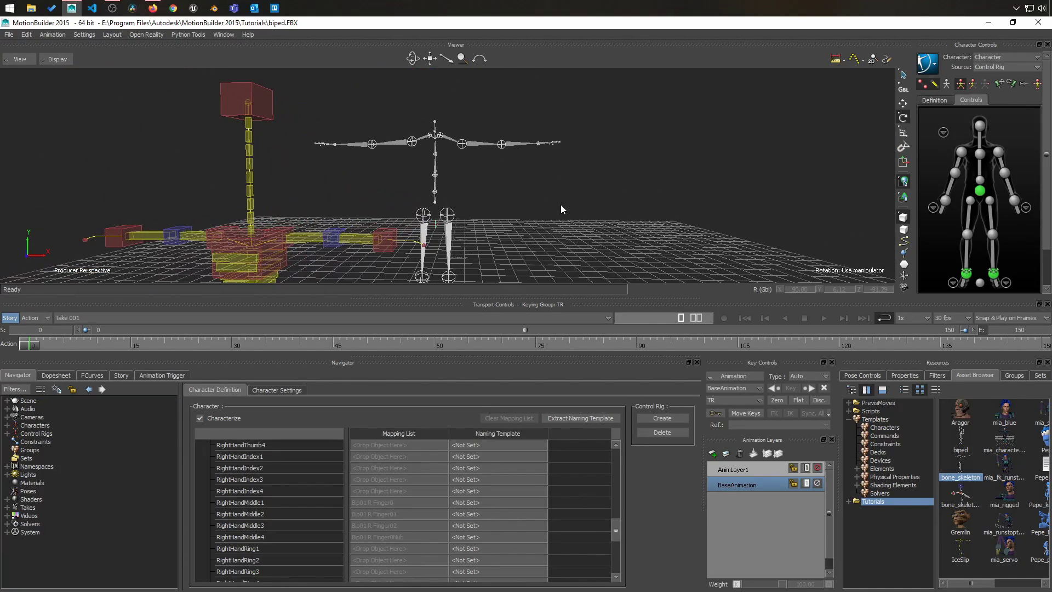
{"action": "left_click", "coordinate": [471, 144]}
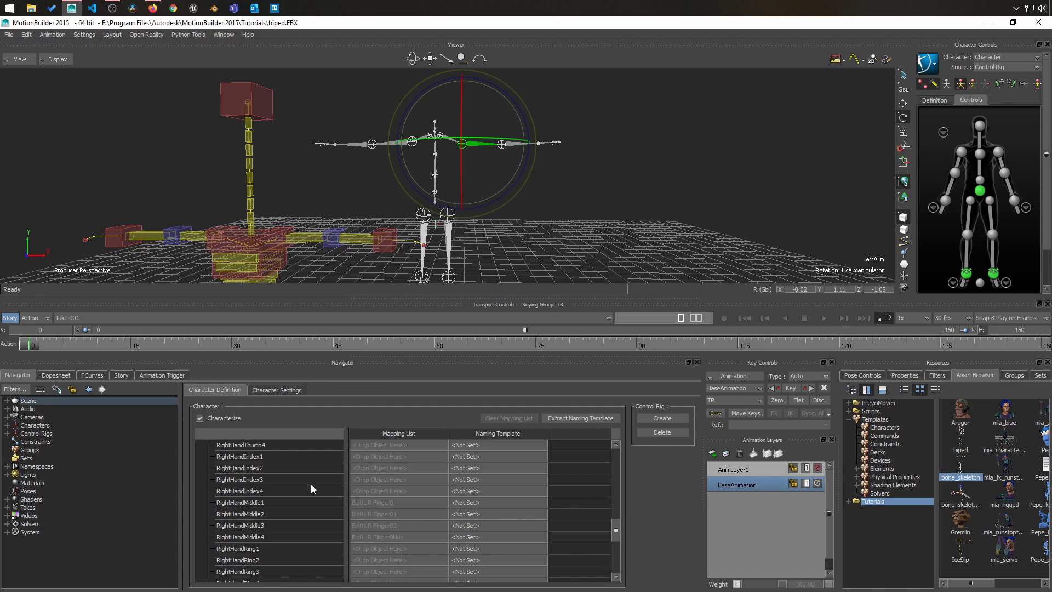
{"action": "scroll", "coordinate": [261, 512], "scroll_direction": "up", "scroll_amount": 10}
{"action": "scroll", "coordinate": [260, 478], "scroll_direction": "up", "scroll_amount": 4}
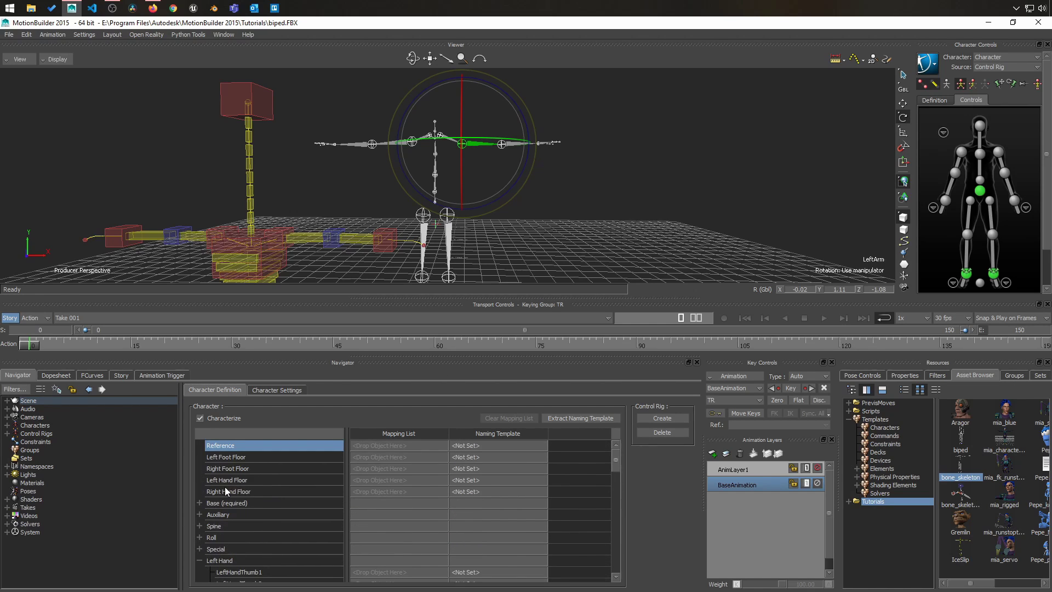
{"action": "left_click", "coordinate": [200, 502]}
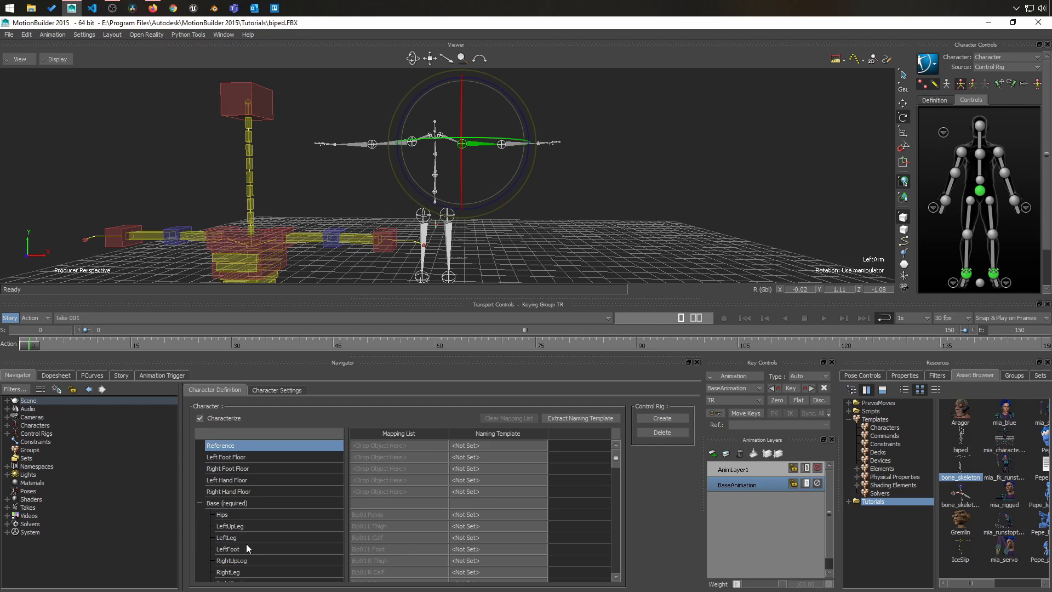
{"action": "scroll", "coordinate": [247, 546], "scroll_direction": "down", "scroll_amount": 3}
{"action": "scroll", "coordinate": [244, 518], "scroll_direction": "down", "scroll_amount": 4}
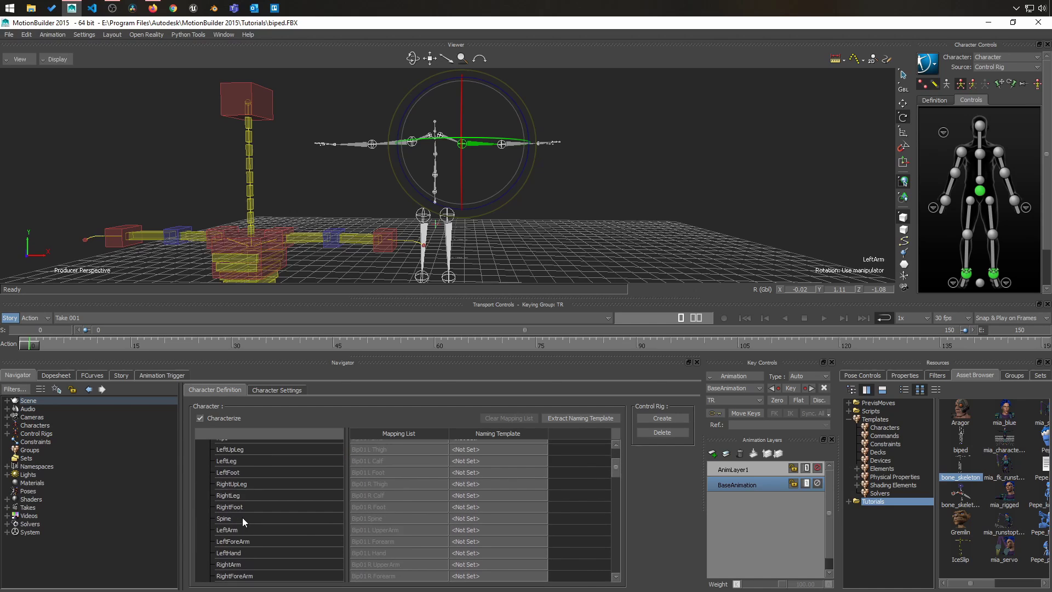
{"action": "left_click", "coordinate": [235, 527]}
{"action": "left_click", "coordinate": [240, 541]}
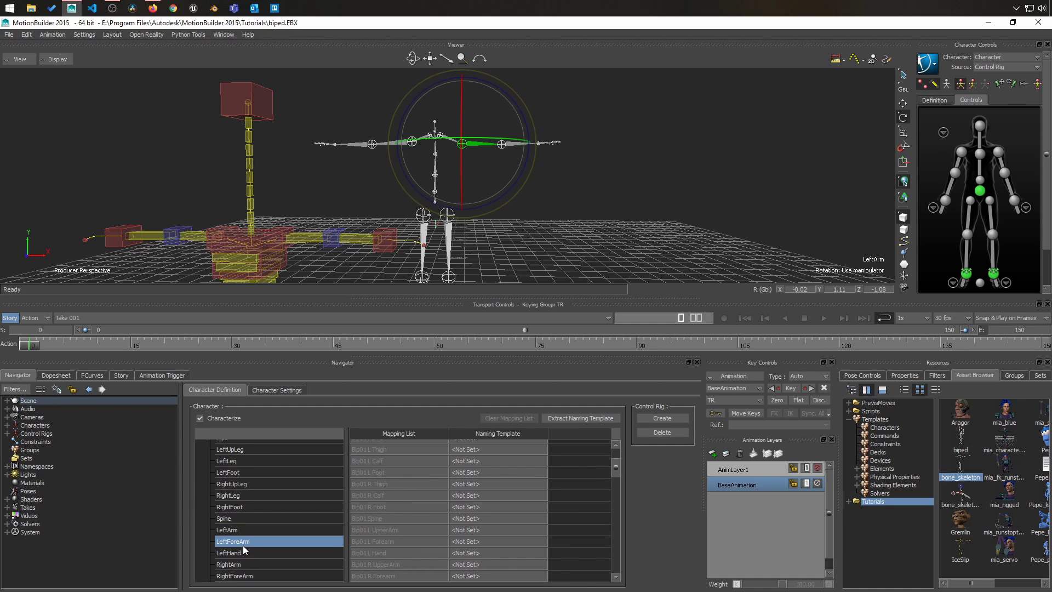
- Select the new skeleton's left forearm bone and compare its naming with the forearm, hand and leg slots
{"action": "left_click", "coordinate": [616, 173]}
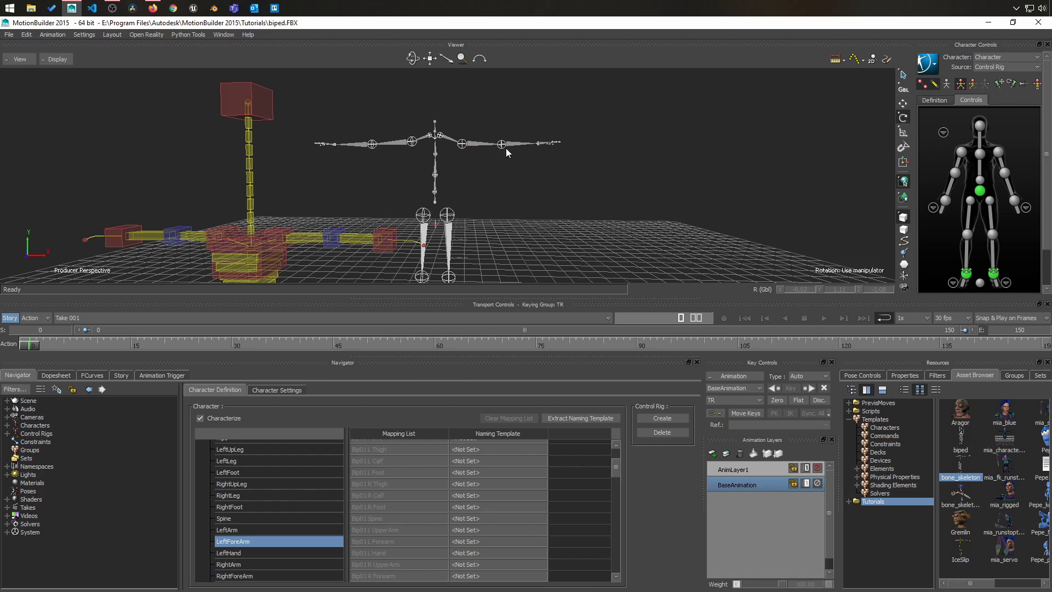
{"action": "left_click", "coordinate": [504, 147]}
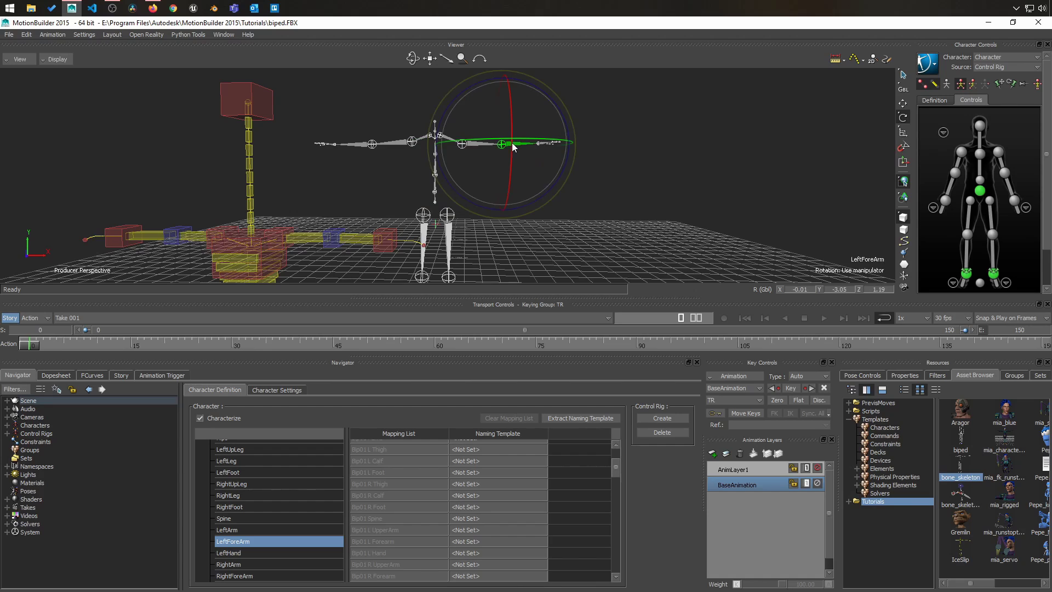
{"action": "left_click", "coordinate": [244, 554]}
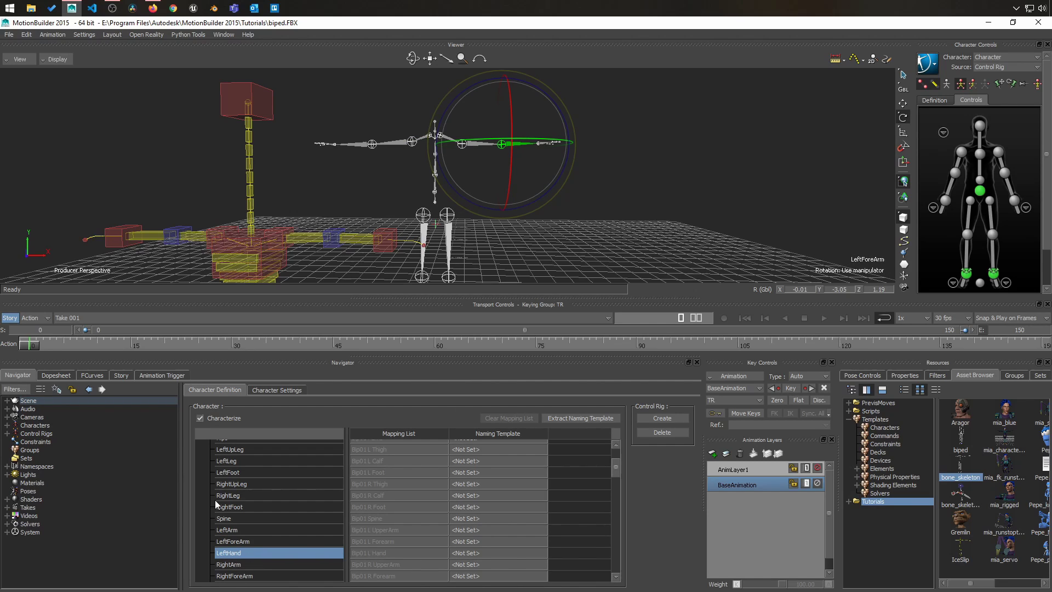
{"action": "left_click", "coordinate": [237, 463]}
{"action": "left_click", "coordinate": [241, 450]}
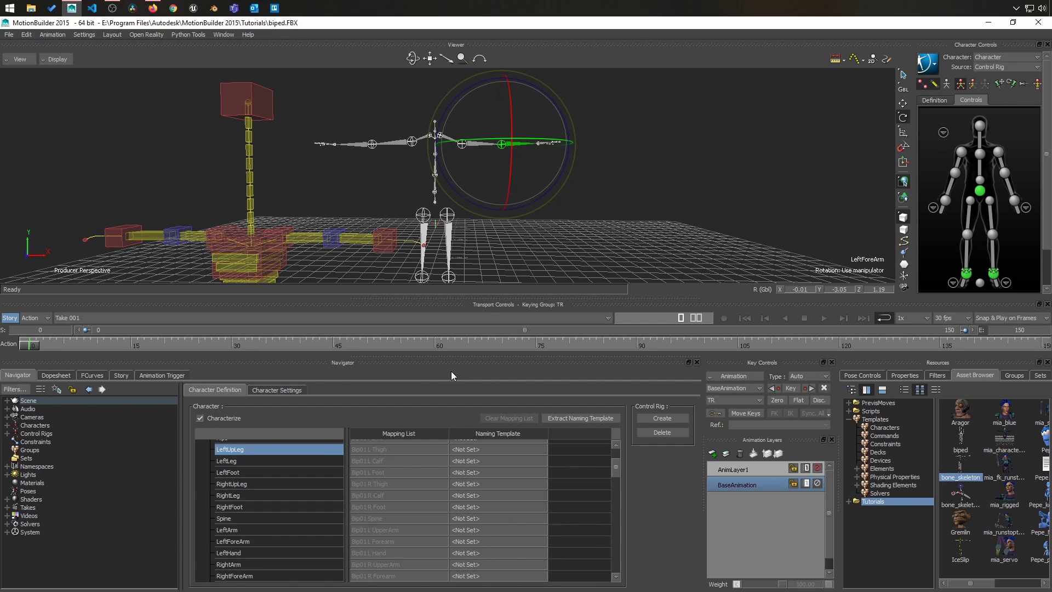
{"action": "left_click", "coordinate": [741, 179]}
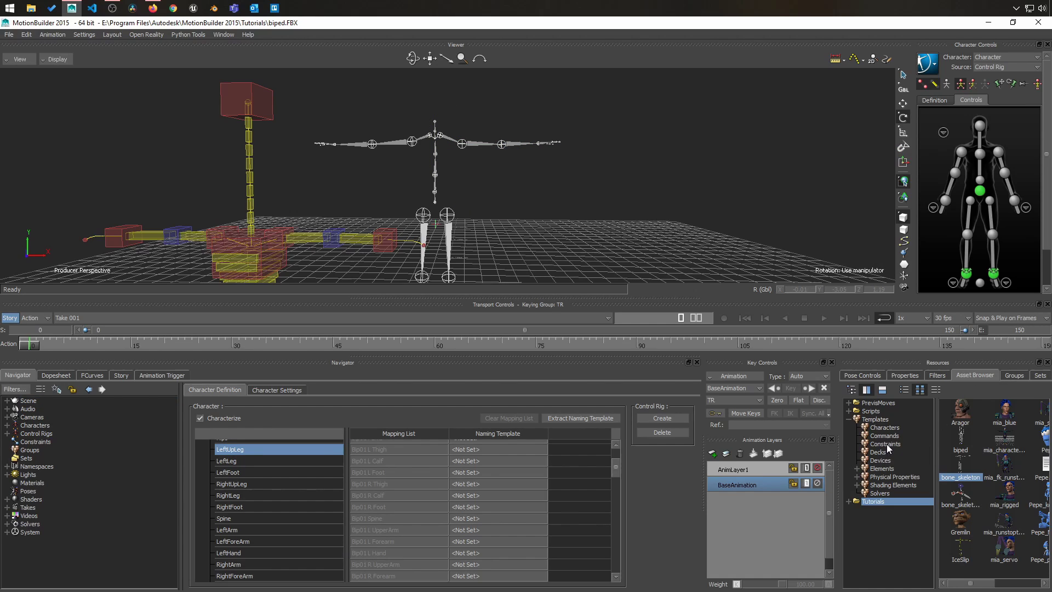
- Apply the Character template to the new skeleton through its LeftArm bone and characterize it as a biped
{"action": "left_click", "coordinate": [884, 427]}
{"action": "left_click", "coordinate": [960, 475]}
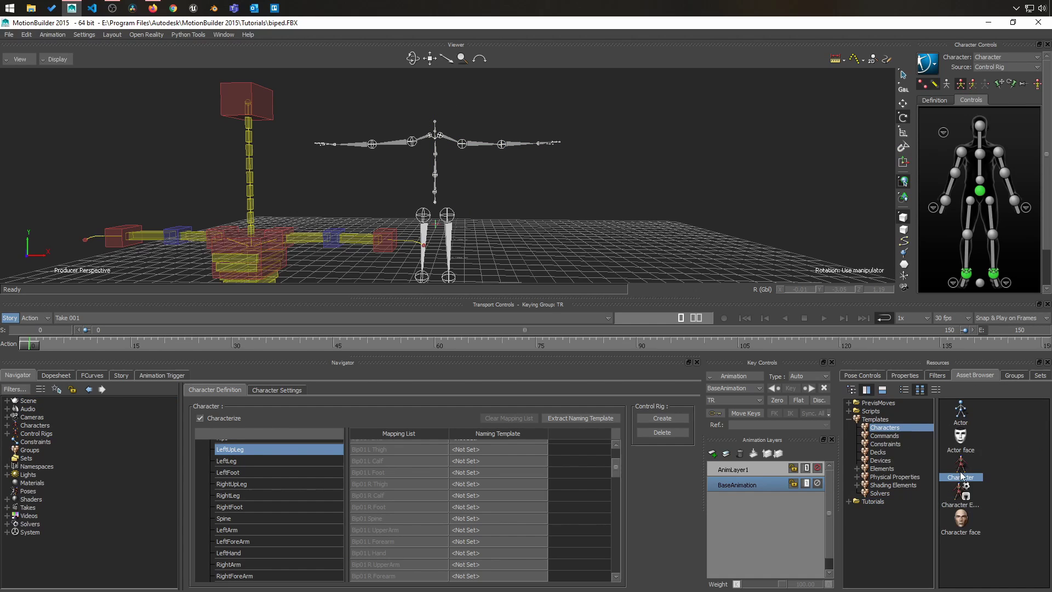
{"action": "left_click_drag", "start_coordinate": [962, 475], "coordinate": [490, 143]}
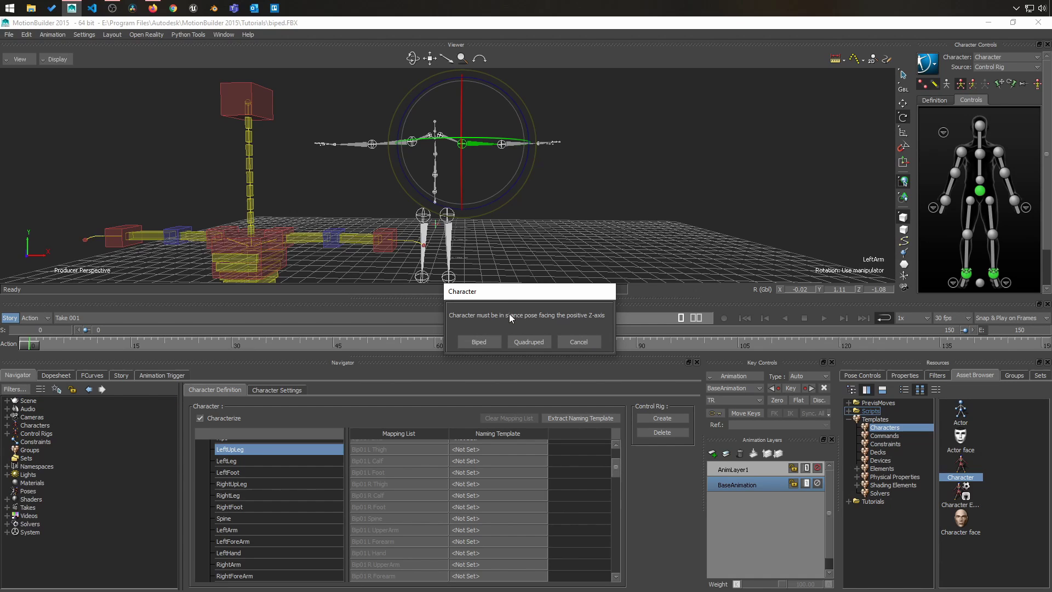
{"action": "left_click", "coordinate": [474, 342]}
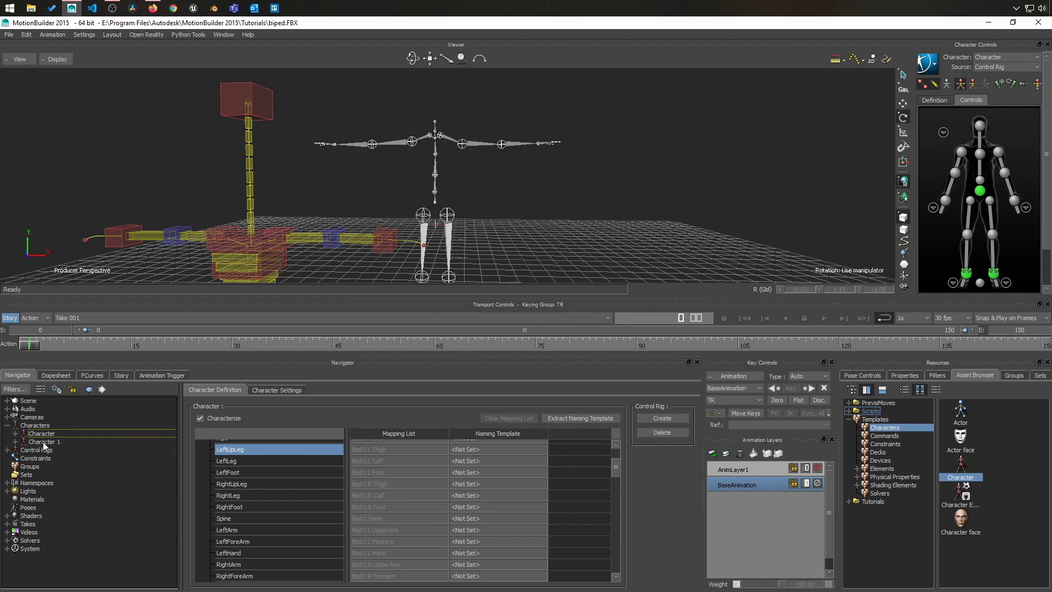
- Open the definition of Character 1 and examine the mapping list of its base, left-hand and right-hand slots
{"action": "left_click", "coordinate": [44, 442]}
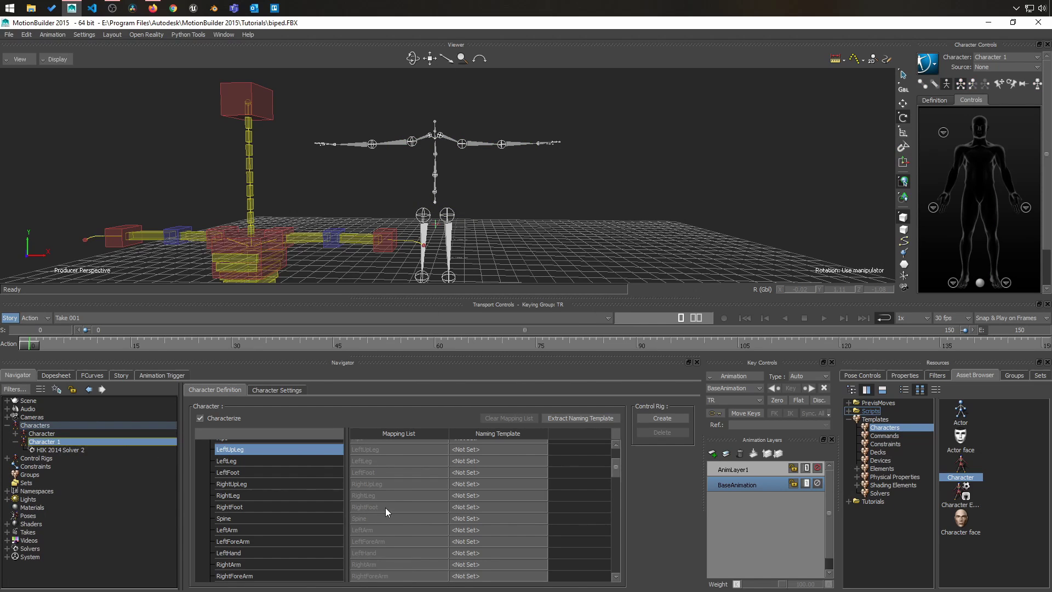
{"action": "scroll", "coordinate": [386, 507], "scroll_direction": "down", "scroll_amount": 10}
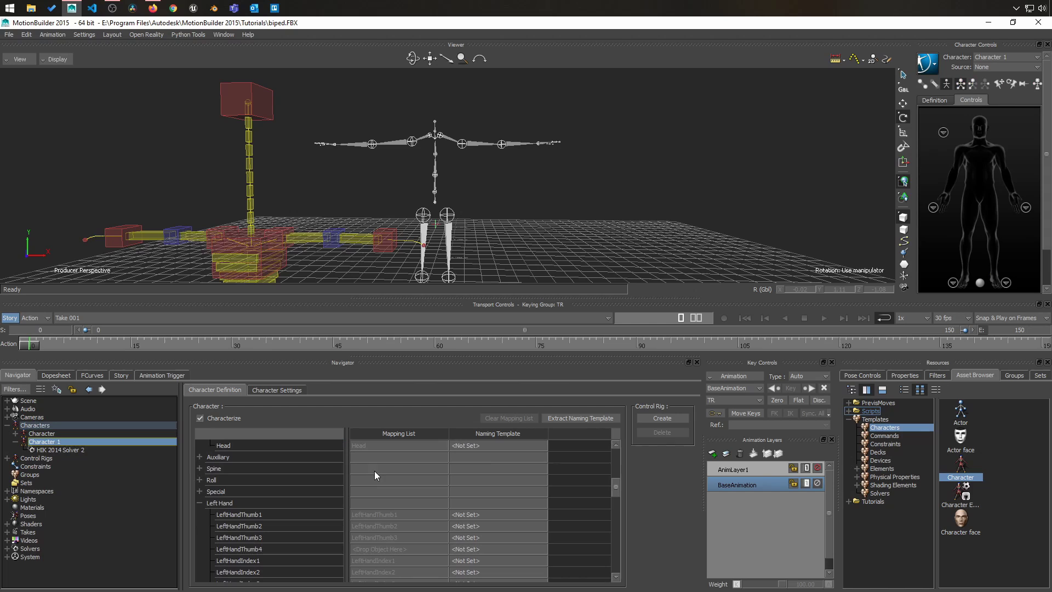
{"action": "scroll", "coordinate": [390, 487], "scroll_direction": "up", "scroll_amount": 4}
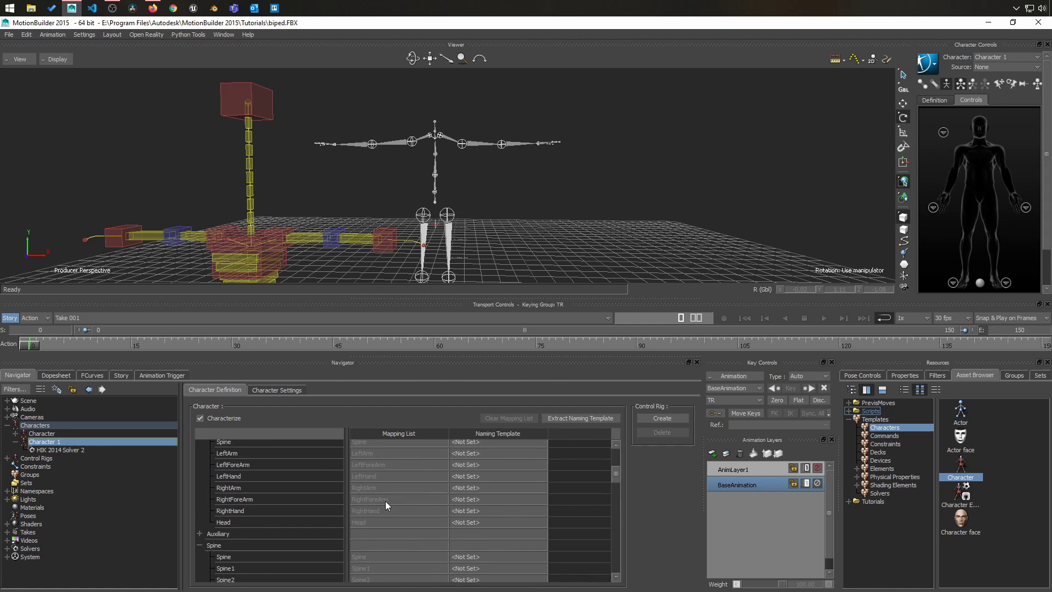
{"action": "left_click", "coordinate": [370, 476]}
{"action": "scroll", "coordinate": [379, 472], "scroll_direction": "up", "scroll_amount": 1}
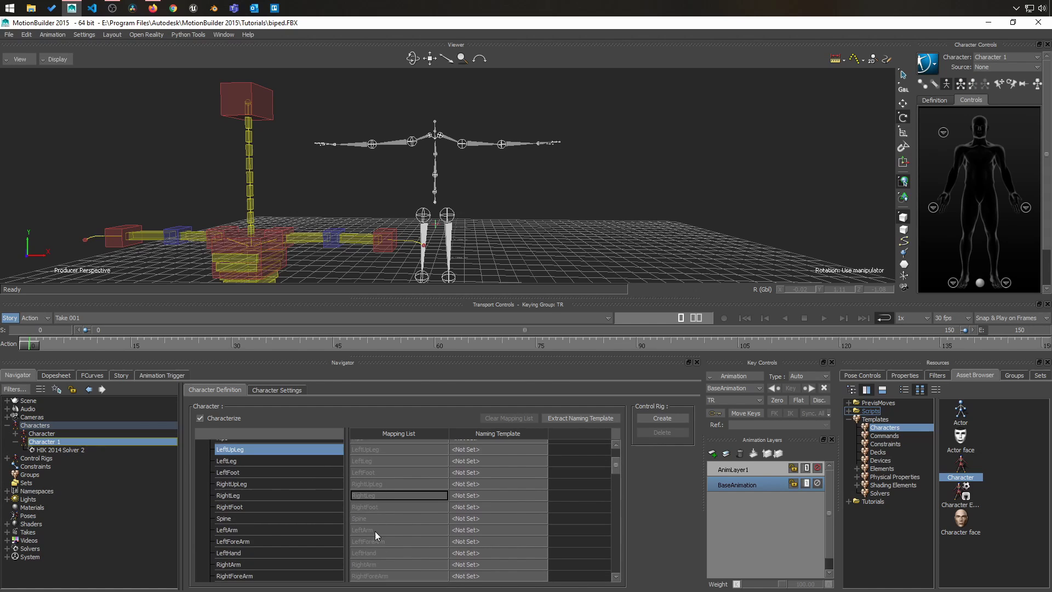
{"action": "left_click", "coordinate": [372, 530]}
{"action": "scroll", "coordinate": [370, 531], "scroll_direction": "down", "scroll_amount": 7}
{"action": "left_click", "coordinate": [396, 466]}
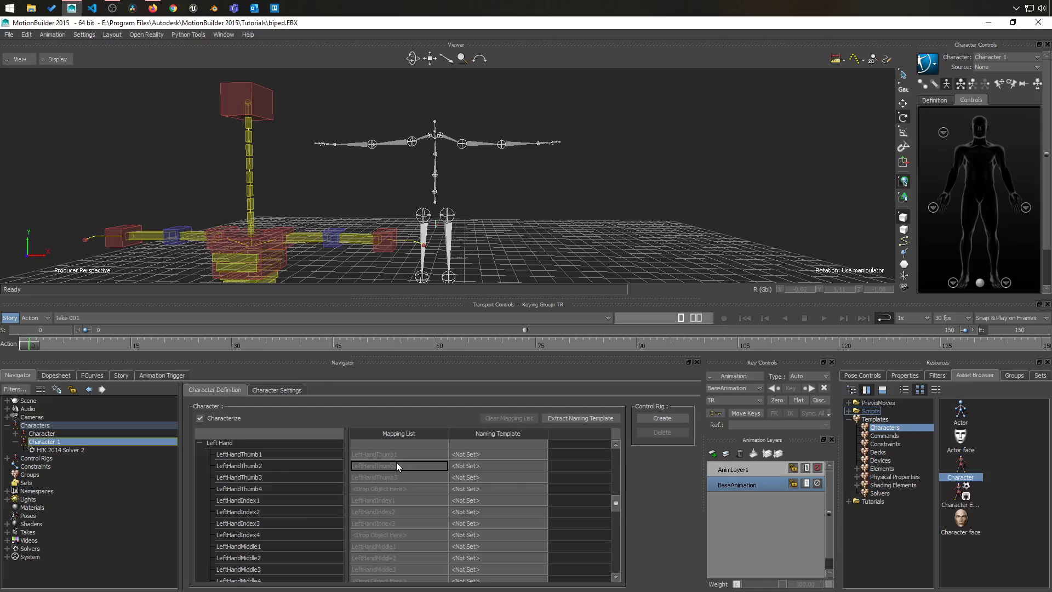
{"action": "left_click", "coordinate": [395, 499]}
{"action": "left_click", "coordinate": [398, 512]}
{"action": "scroll", "coordinate": [402, 502], "scroll_direction": "down", "scroll_amount": 5}
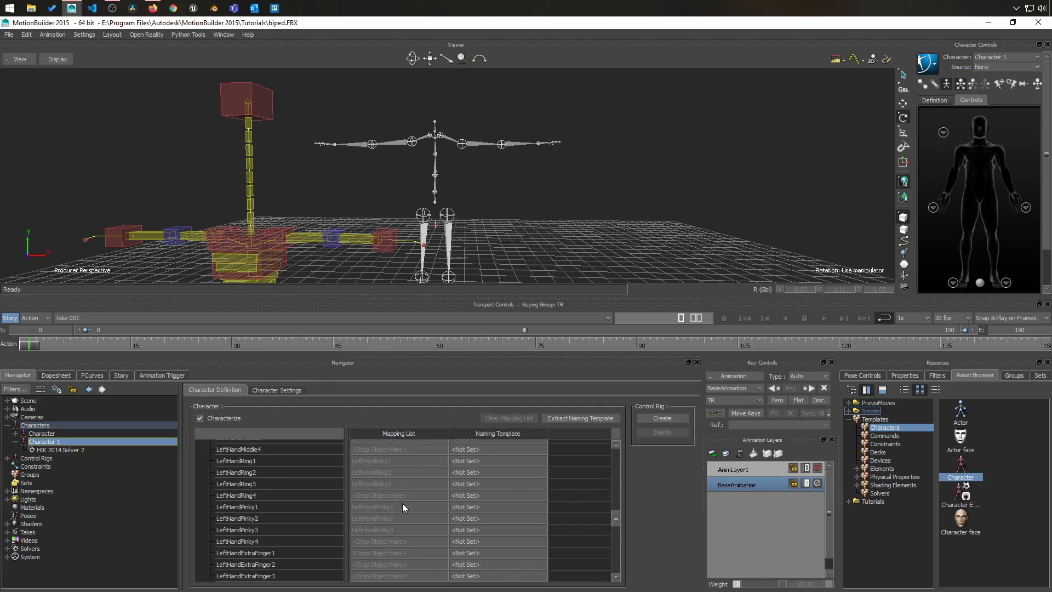
{"action": "scroll", "coordinate": [402, 503], "scroll_direction": "down", "scroll_amount": 2}
- Create an FK/IK control rig for Character 1 and leave nothing selected
{"action": "left_click_drag", "start_coordinate": [600, 131], "coordinate": [652, 163], "text": "ctrl+shift"}
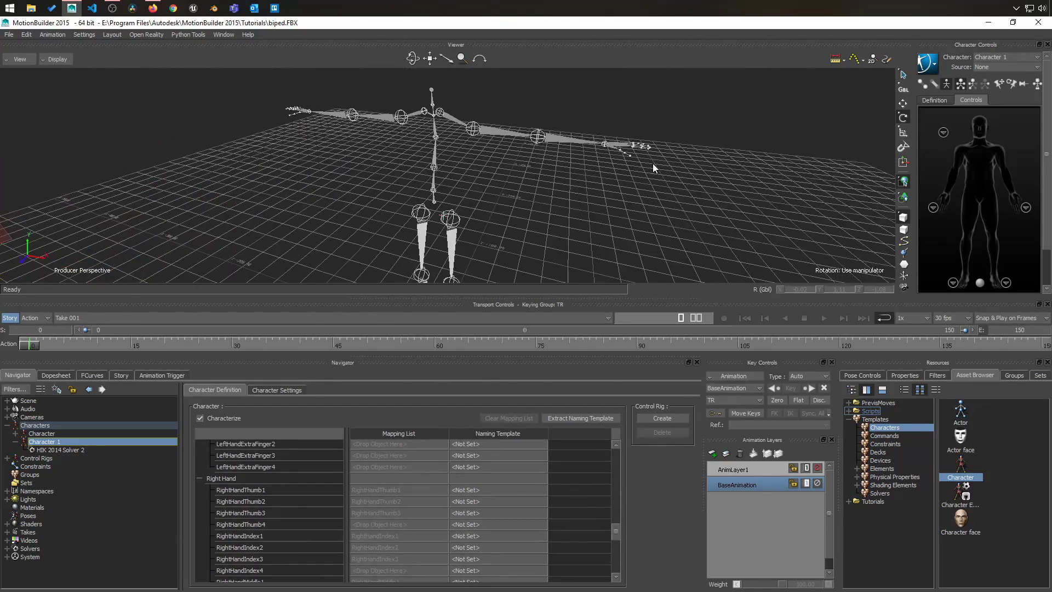
{"action": "left_click", "coordinate": [664, 417]}
{"action": "left_click", "coordinate": [484, 343]}
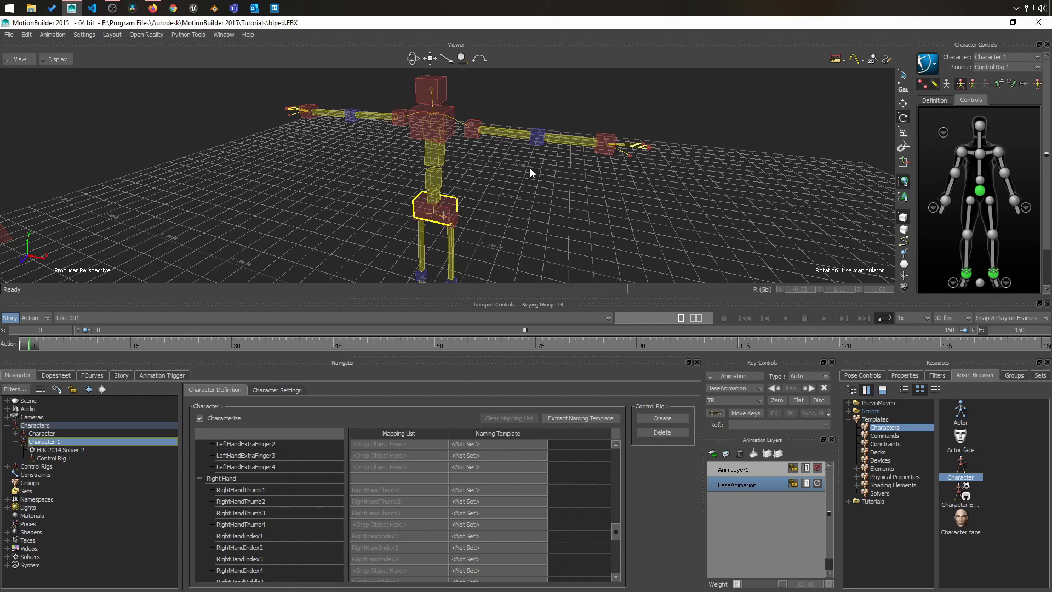
{"action": "left_click_drag", "start_coordinate": [530, 173], "coordinate": [493, 194], "text": "ctrl+shift"}
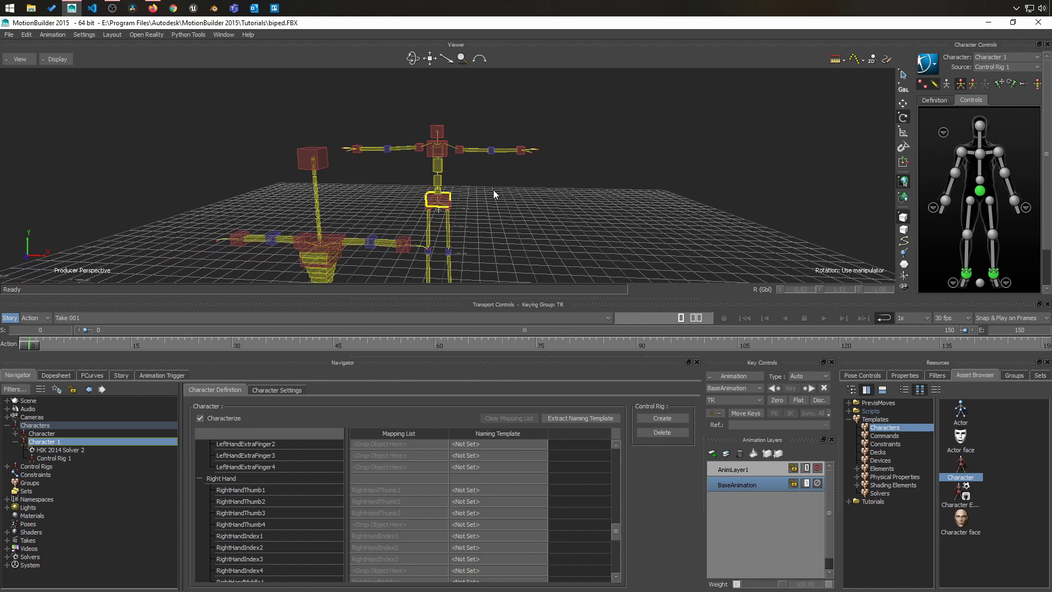
{"action": "left_click", "coordinate": [445, 143]}
{"action": "left_click", "coordinate": [579, 180]}
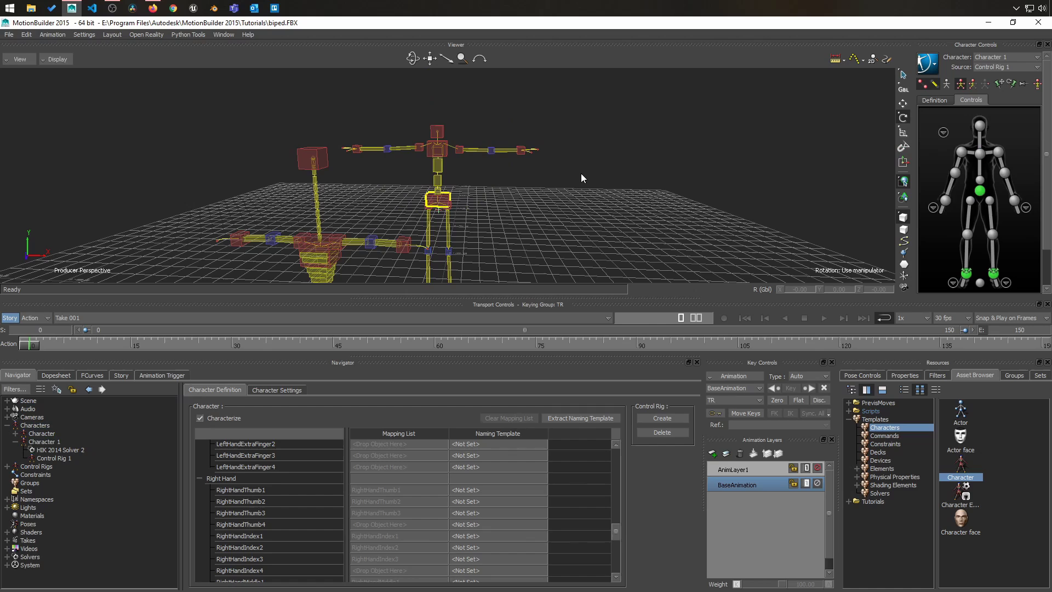